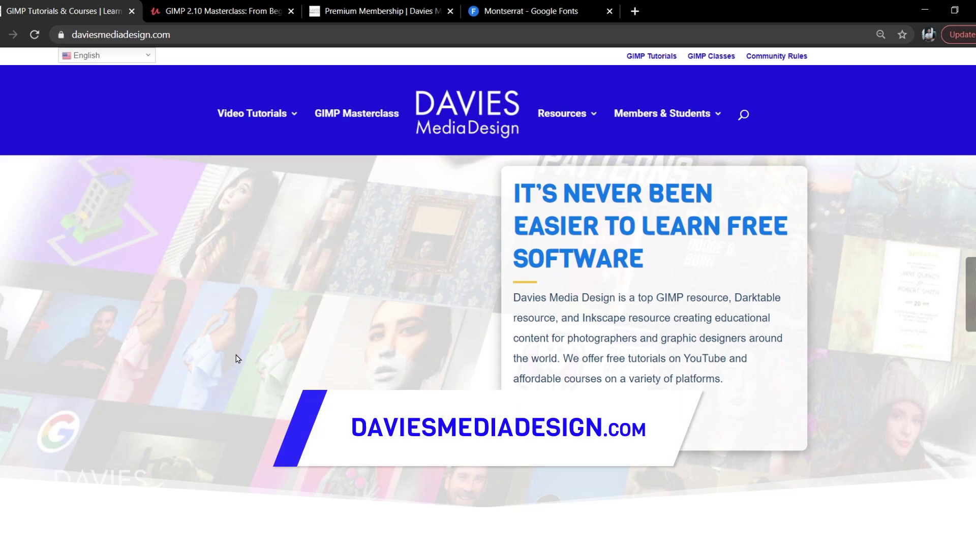
Step: Scroll down the daviesmediadesign.com homepage past the tutorials, Premium Member and Help Articles sections
scroll(237, 358, down, 7)
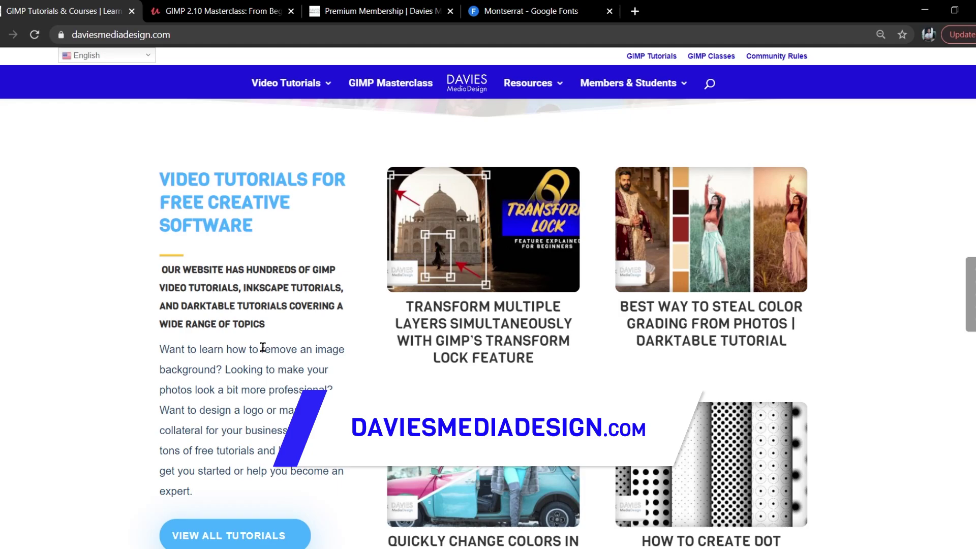
scroll(263, 347, down, 12)
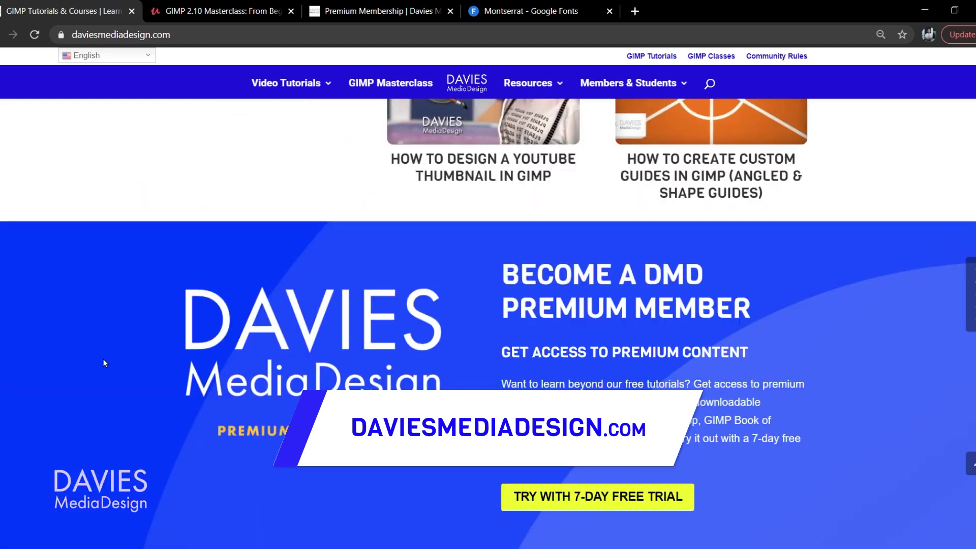
scroll(55, 339, down, 8)
scroll(54, 335, down, 15)
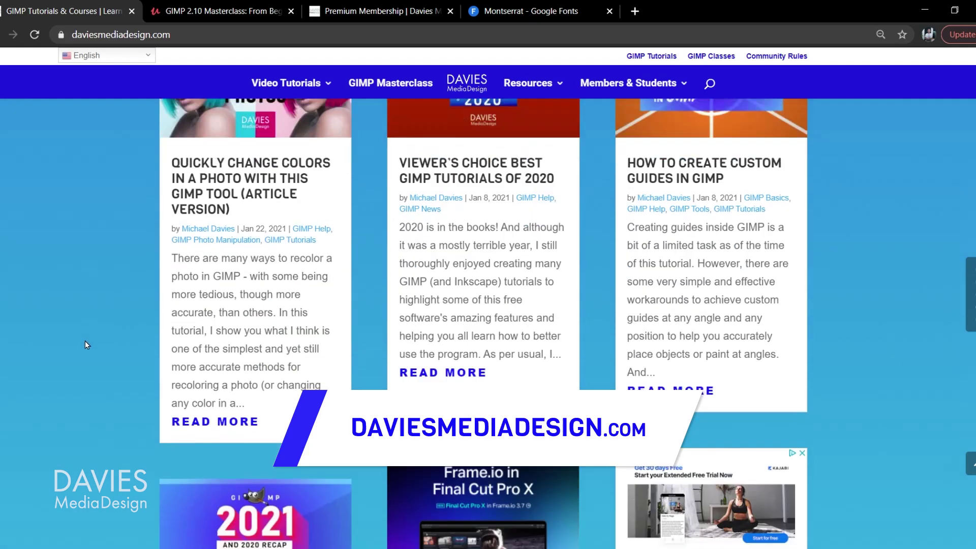
scroll(98, 323, down, 5)
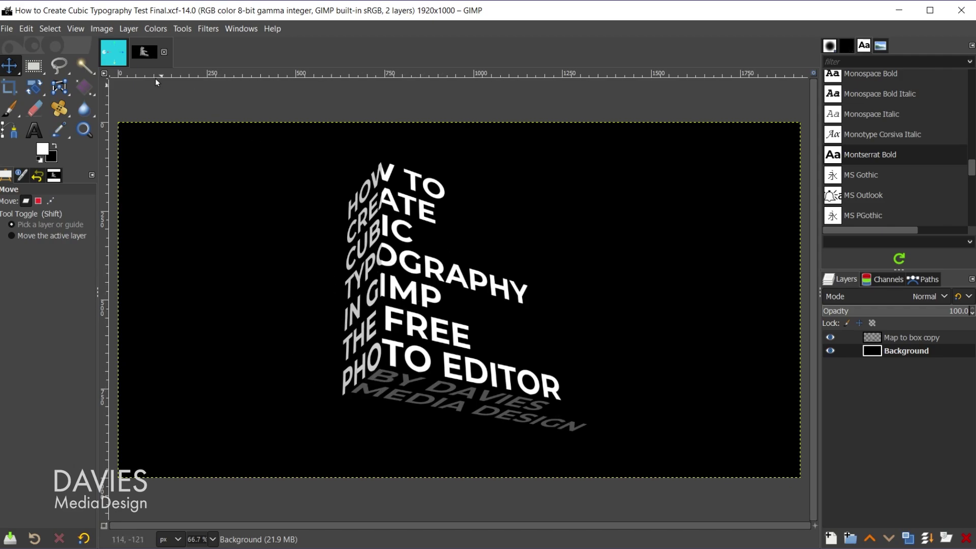
Step: Switch to the Map to Object Box Template for Cubes image tab
key(ctrl+Page_Up)
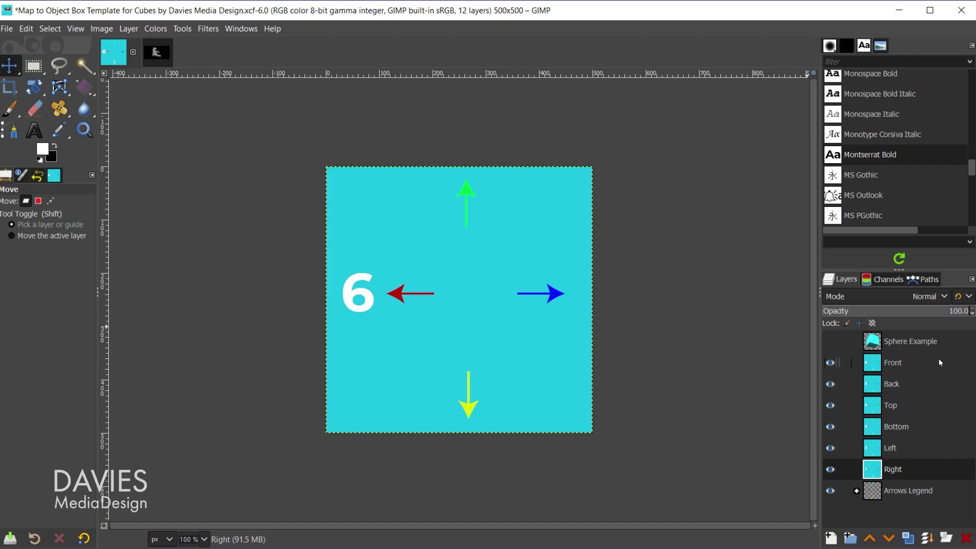
Step: Hide the Back, Top and Bottom face layers and show the Sphere Example rendered cube
mouse_move(830, 360)
mouse_down()
mouse_move(824, 471)
mouse_move(833, 373)
mouse_up()
click(832, 343)
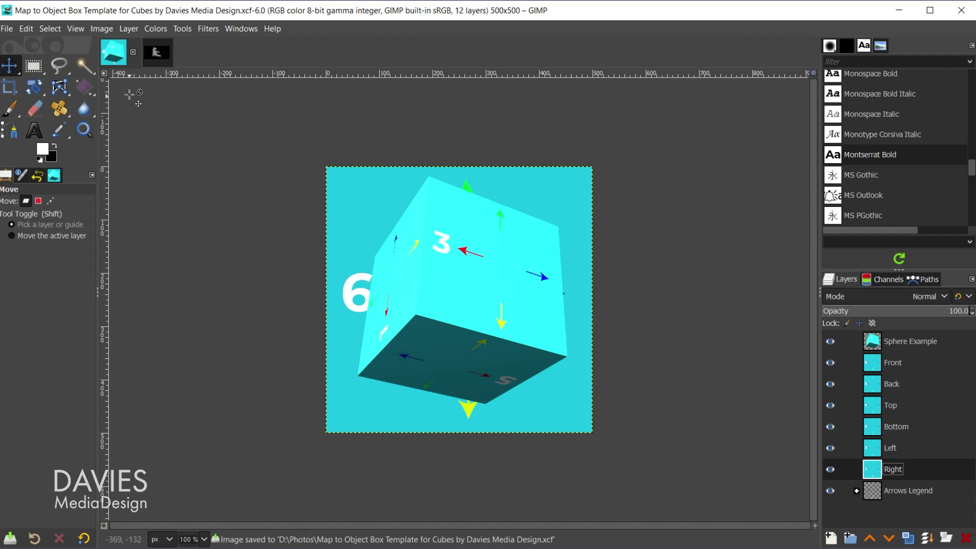
Step: Close the box template and create a new 1000×1000 px image with a black background
click(134, 52)
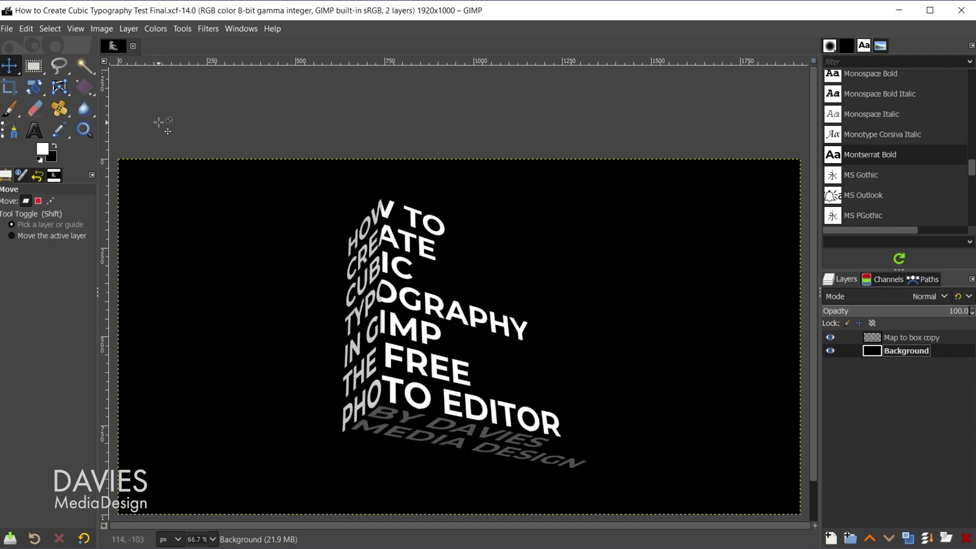
click(6, 28)
click(24, 46)
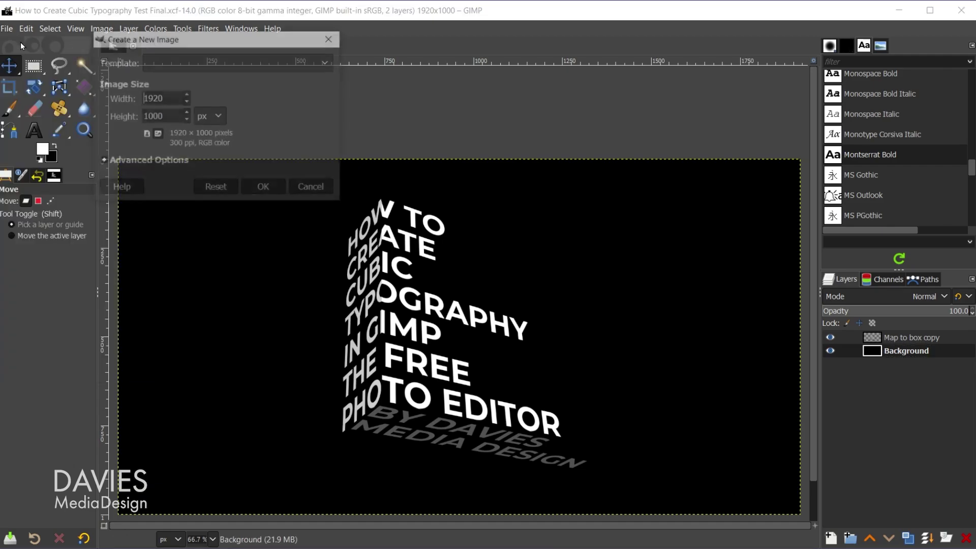
double_click(167, 92)
text(1)
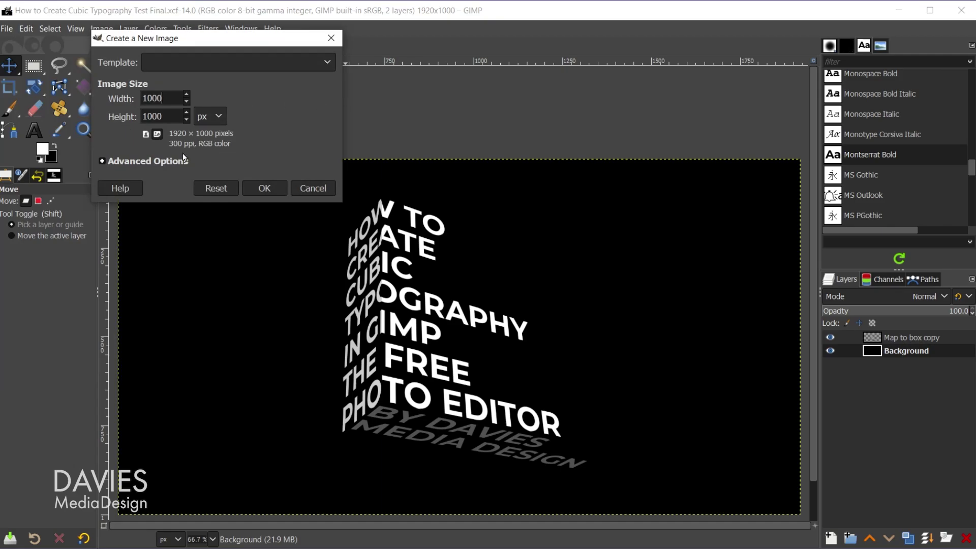
click(270, 190)
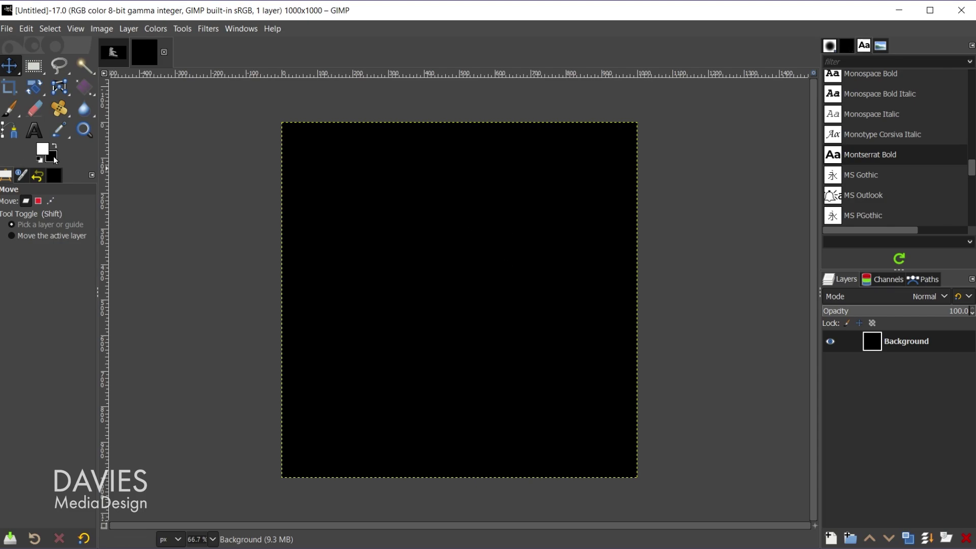
Step: Fill the canvas with black and set the Text tool font to Montserrat Bold
drag(53, 160, 462, 211)
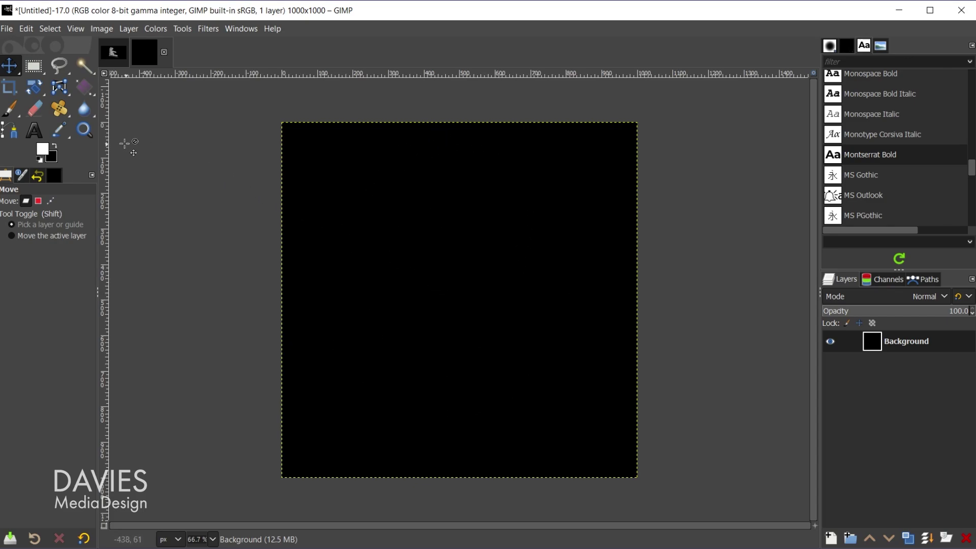
click(32, 125)
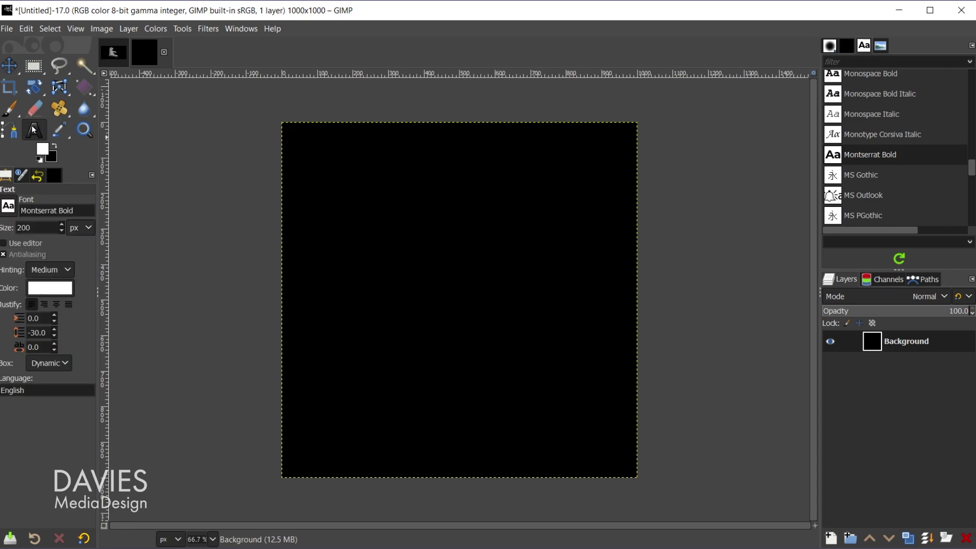
click(77, 210)
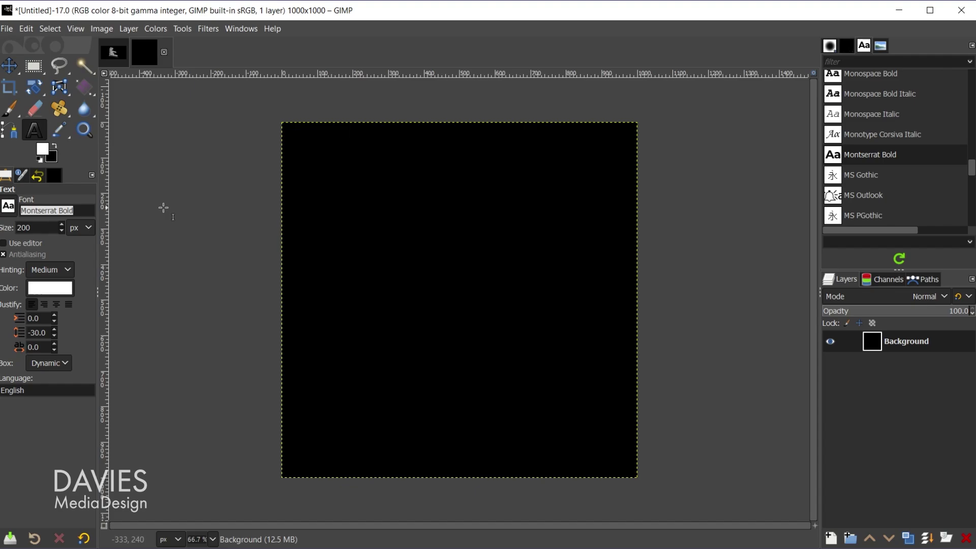
text(Mont)
key(Tab)
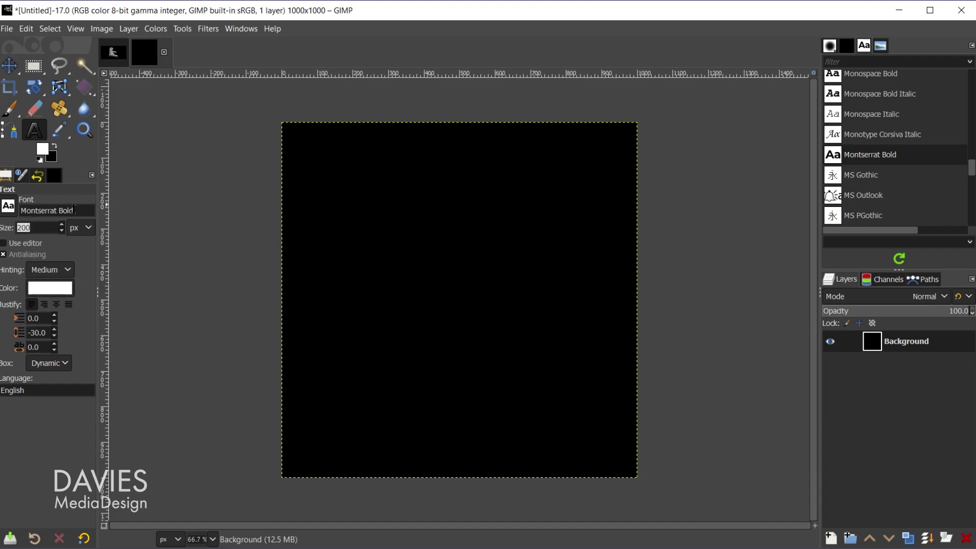
Step: Browse the font list, then set the text size to 75 px
click(7, 205)
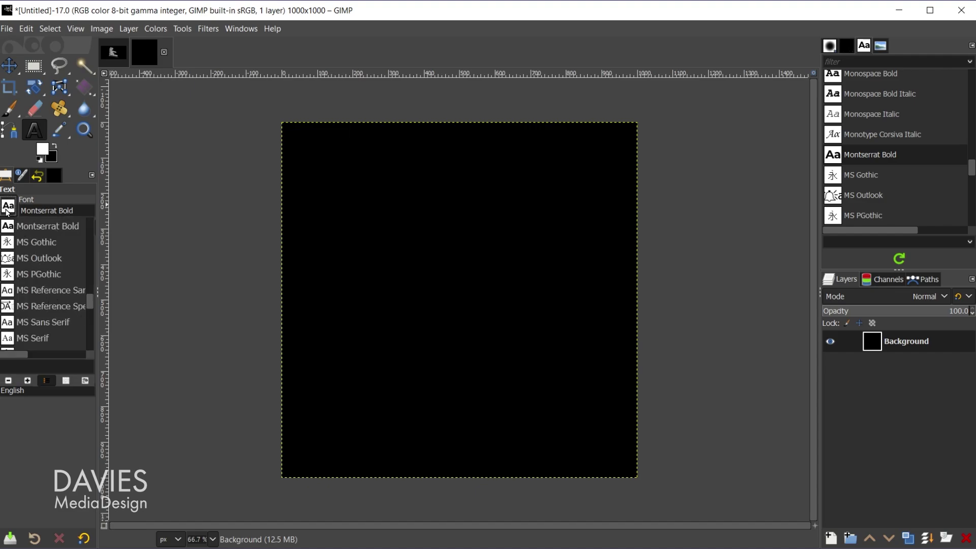
click(87, 383)
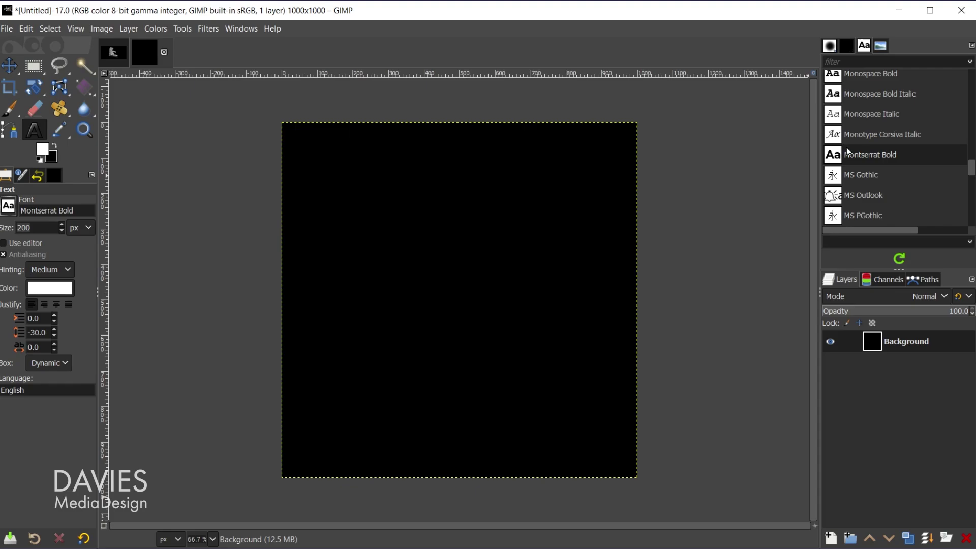
scroll(865, 147, down, 3)
scroll(875, 149, up, 2)
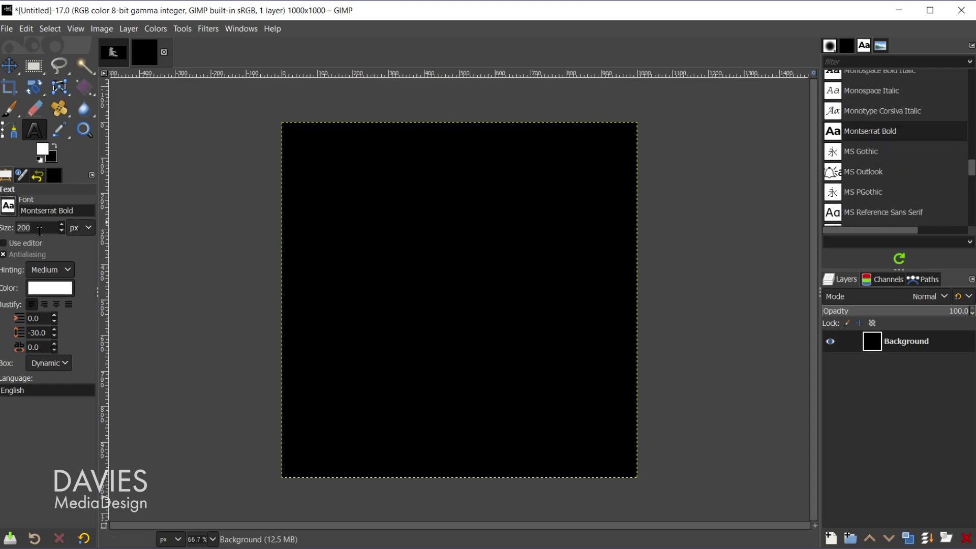
key(Tab)
text(75)
Step: Type 'HOW TO / CREATE / CUBIC / TYPOGRAPHY / IN GIMP / THE FREE PHOTO EDITOR' on separate lines
click(314, 140)
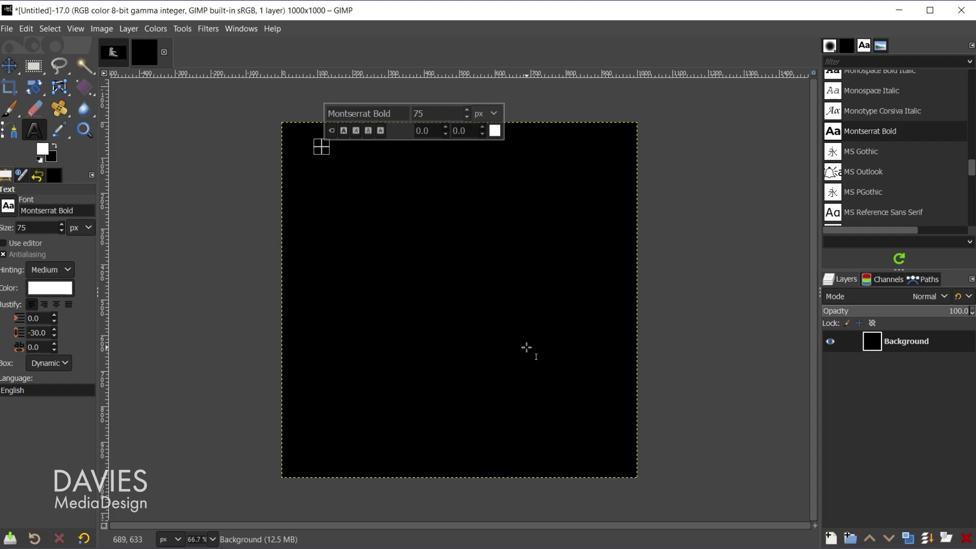
text(HOW TO)
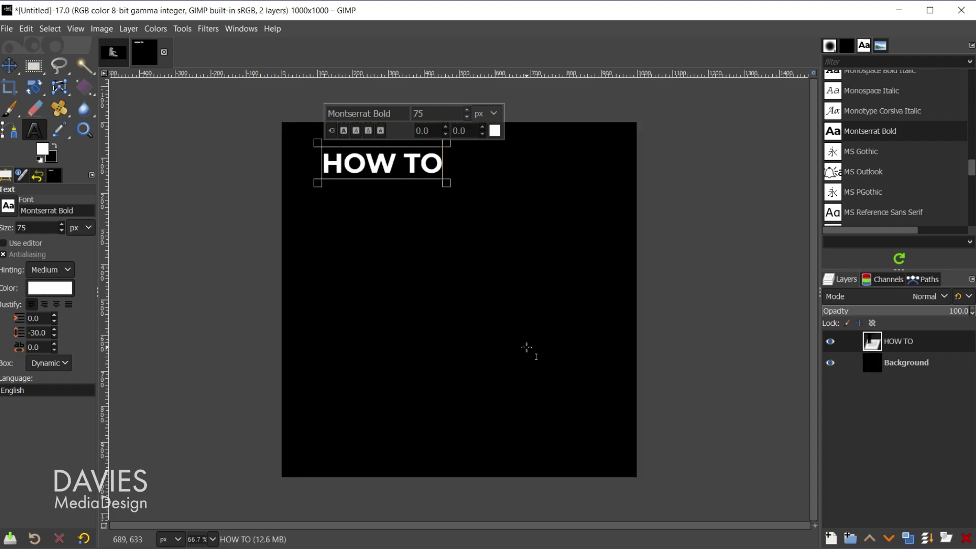
key(Return)
text(C)
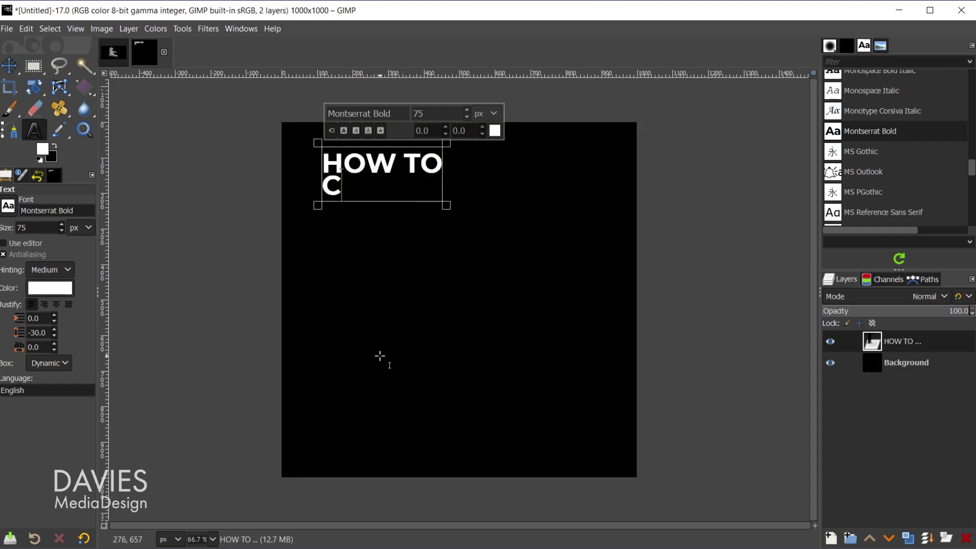
text(REATE)
key(Return)
text(CUBIC)
key(Return)
text(TYPOGRAPHY)
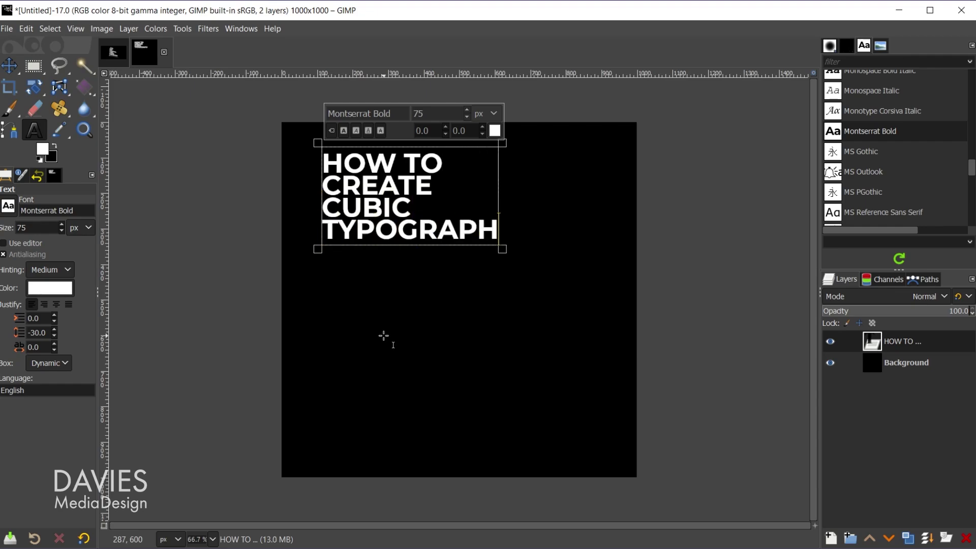
key(Return)
text(IN GIMP)
key(Return)
text(THE FREE )
text(PHOTO EDITOR)
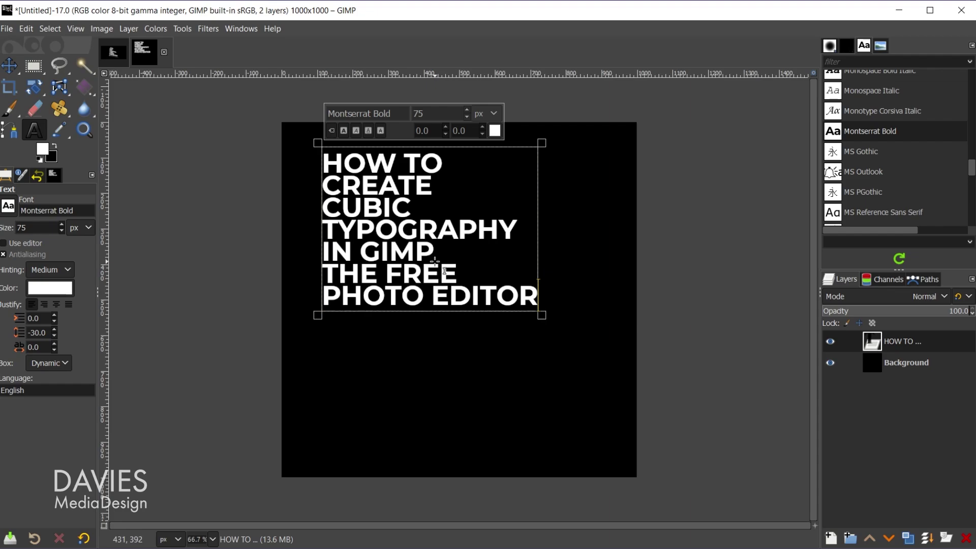
Step: Widen the text box and enlarge all the title text to 115 px
key(ctrl+a)
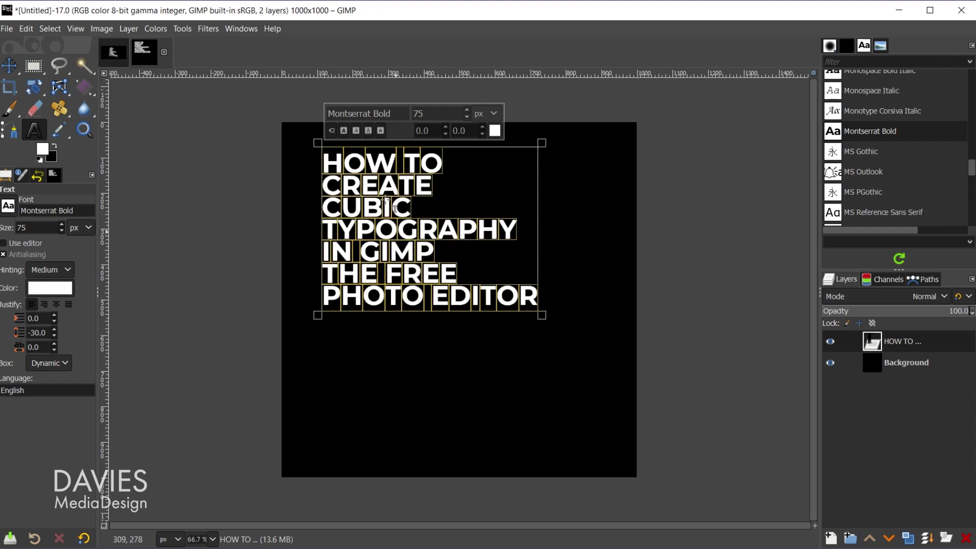
scroll(469, 114, up, 18)
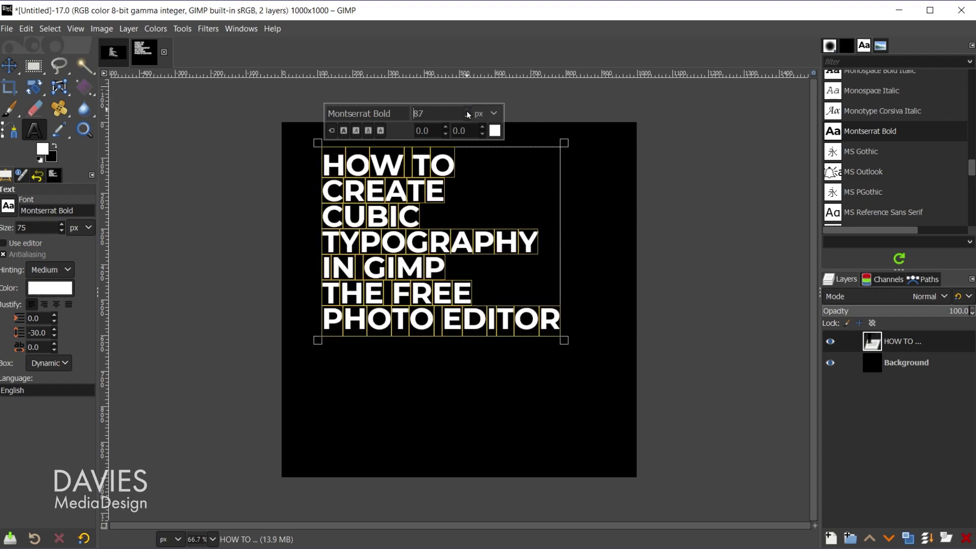
scroll(468, 114, up, 20)
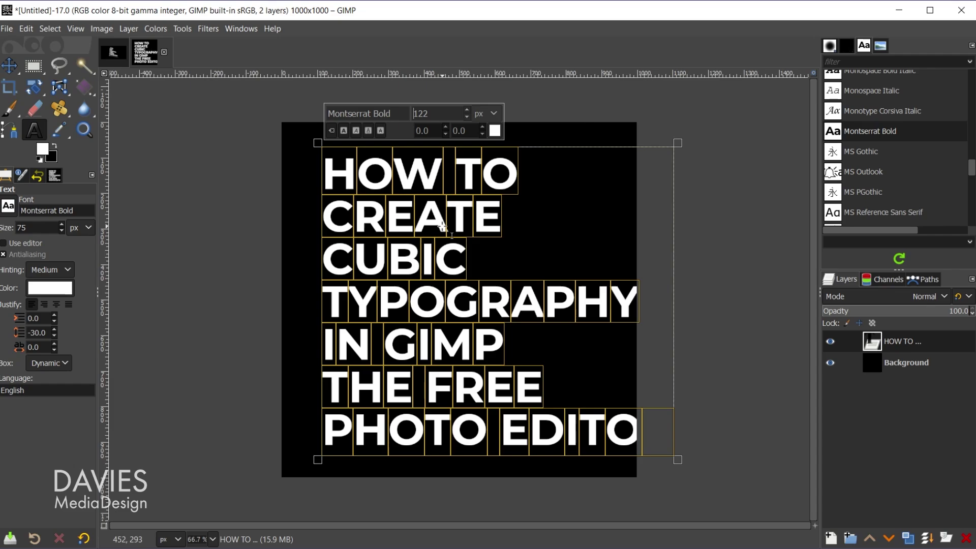
drag(462, 213, 425, 215)
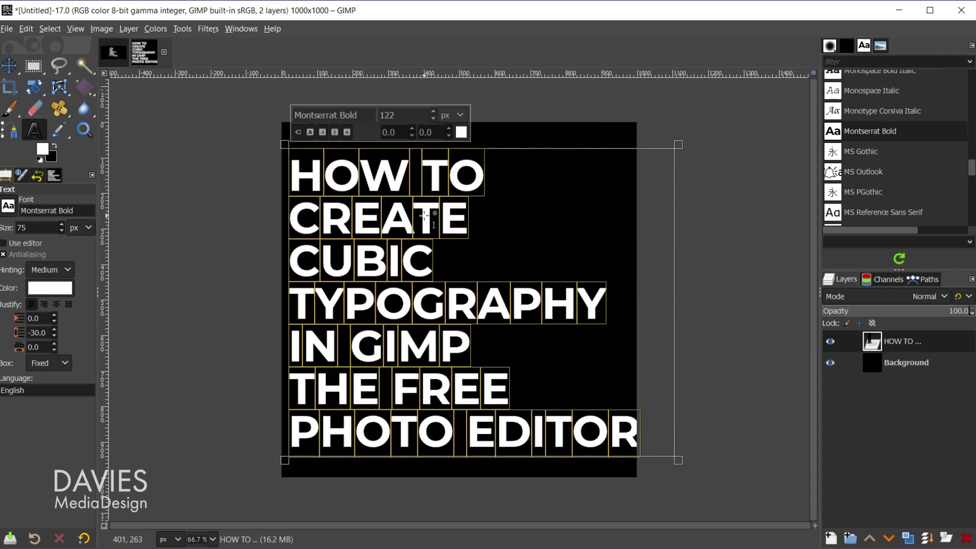
double_click(402, 120)
text(115)
key(Return)
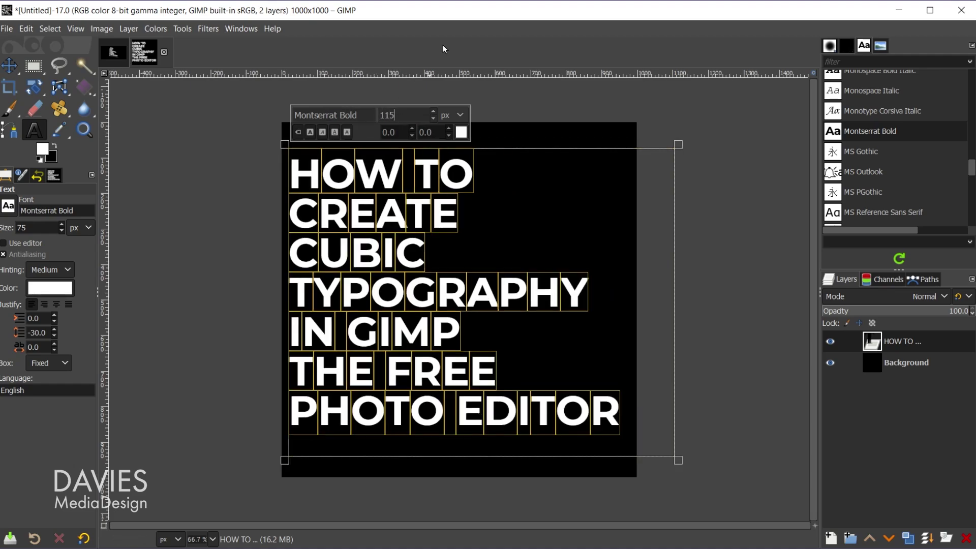
Step: Nudge the text into place, then draw a near-square 966×950 selection over its right side
drag(379, 170, 376, 171)
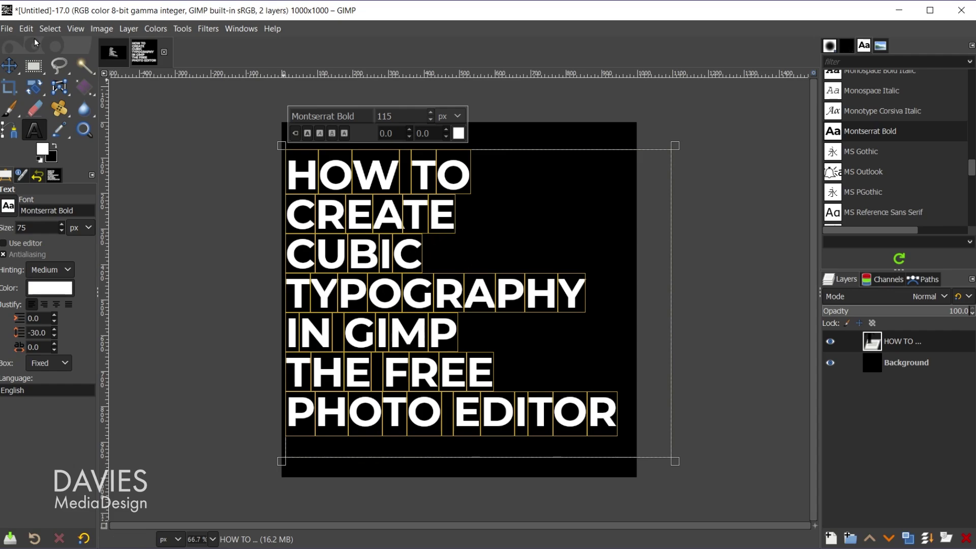
click(13, 66)
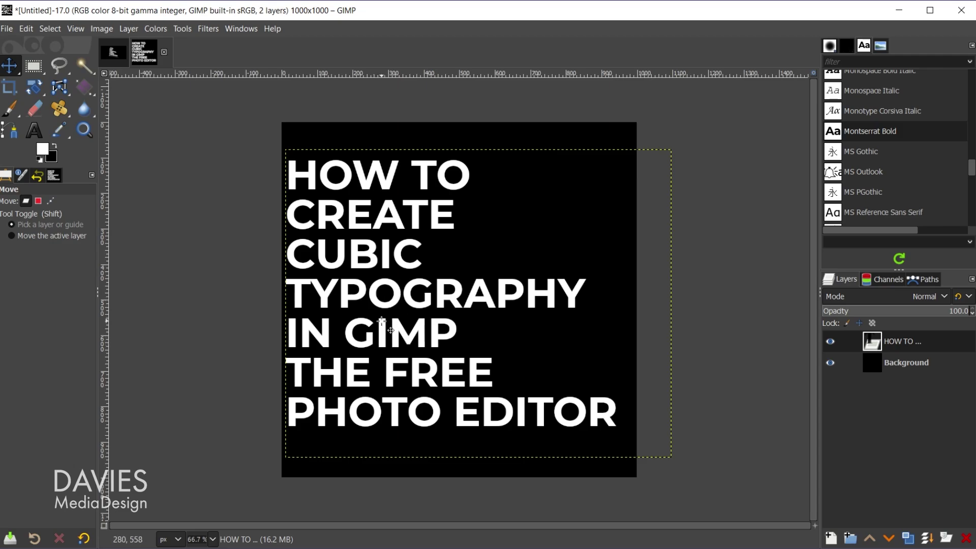
click(34, 65)
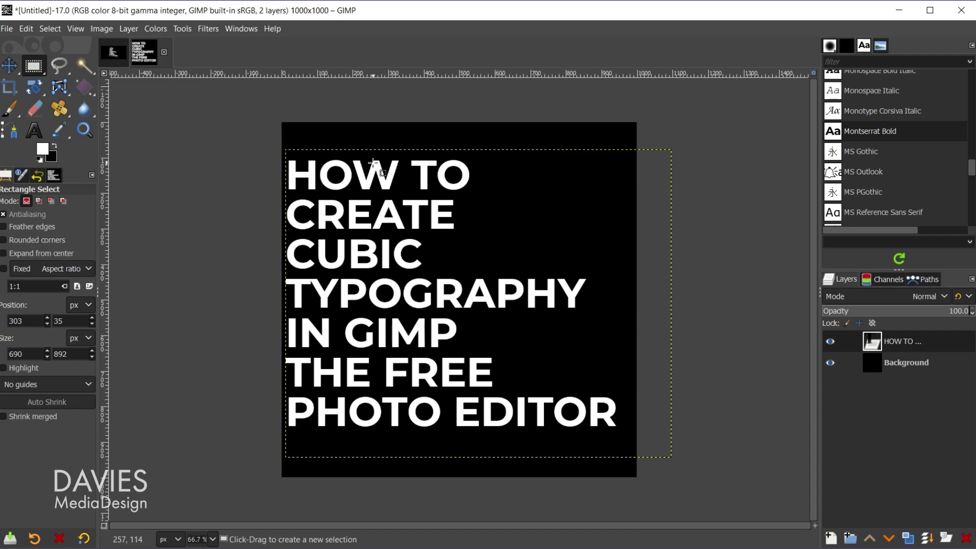
drag(383, 132, 725, 469)
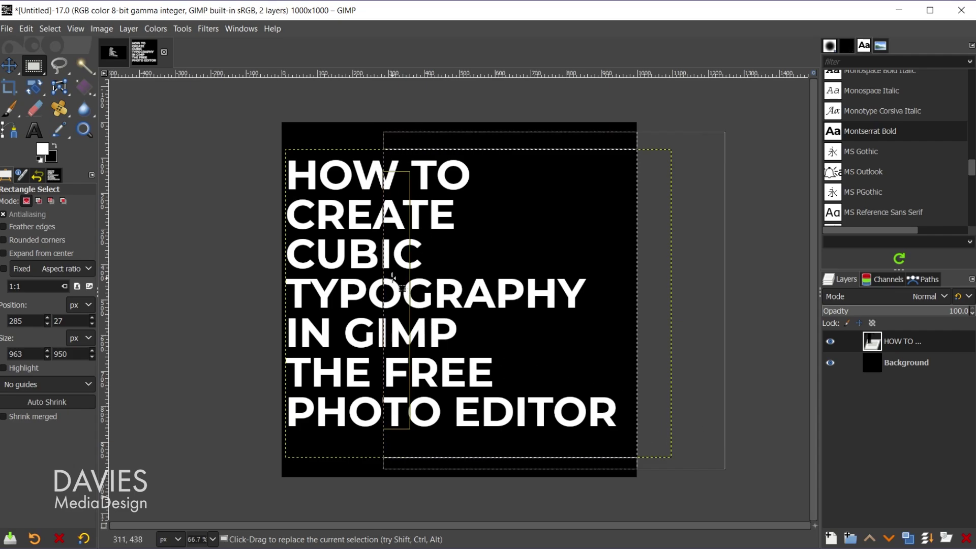
drag(393, 277, 392, 279)
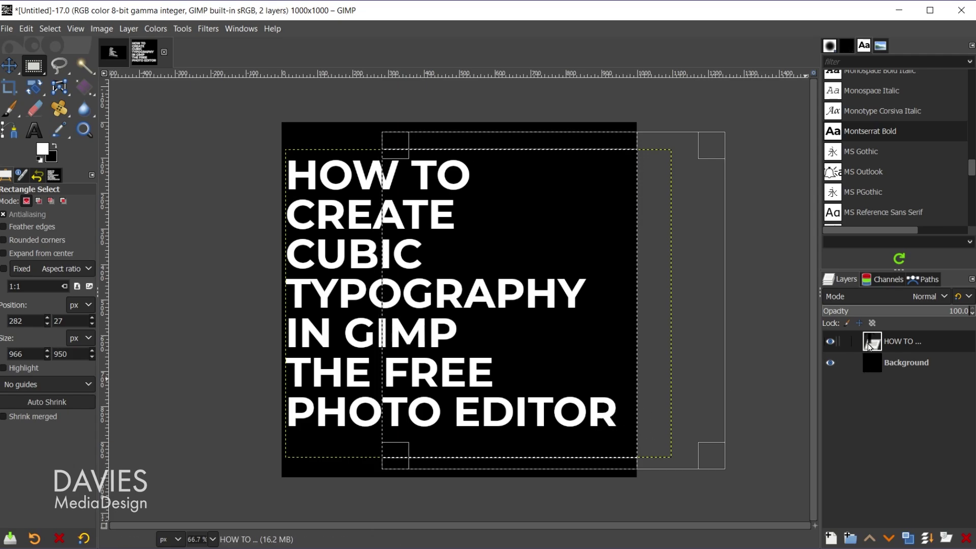
Step: Cut the selected right part, deselect, paste it in place and make it a new Pasted Layer
key(ctrl)
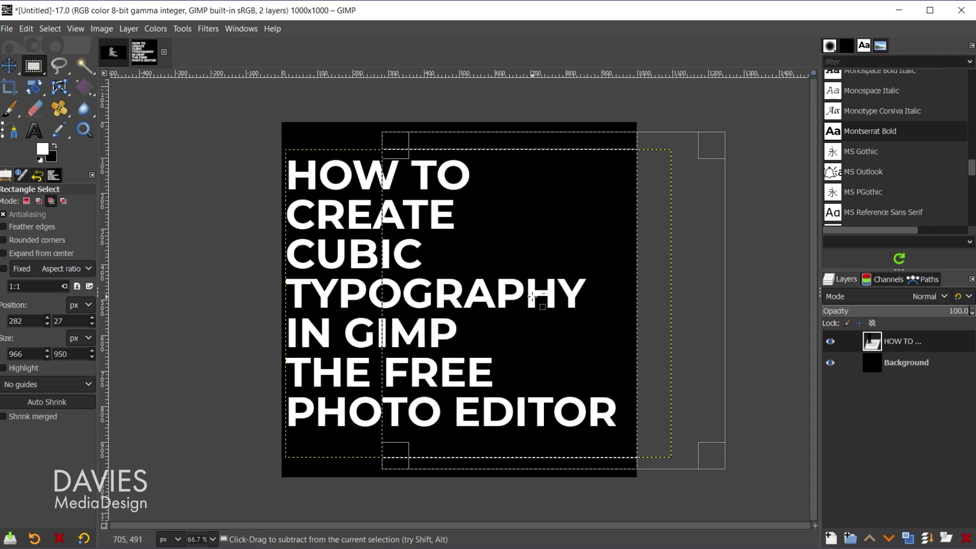
key(ctrl+x)
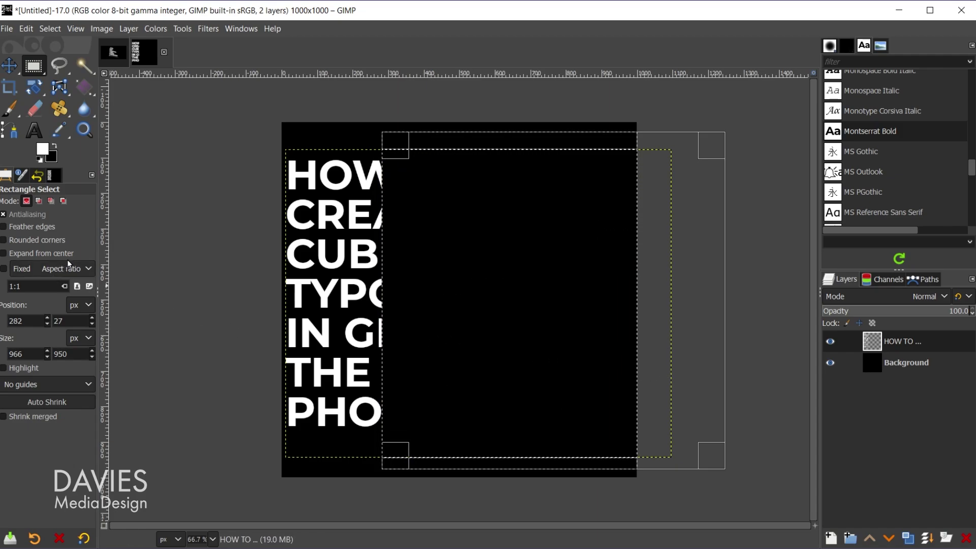
key(ctrl+shift+a)
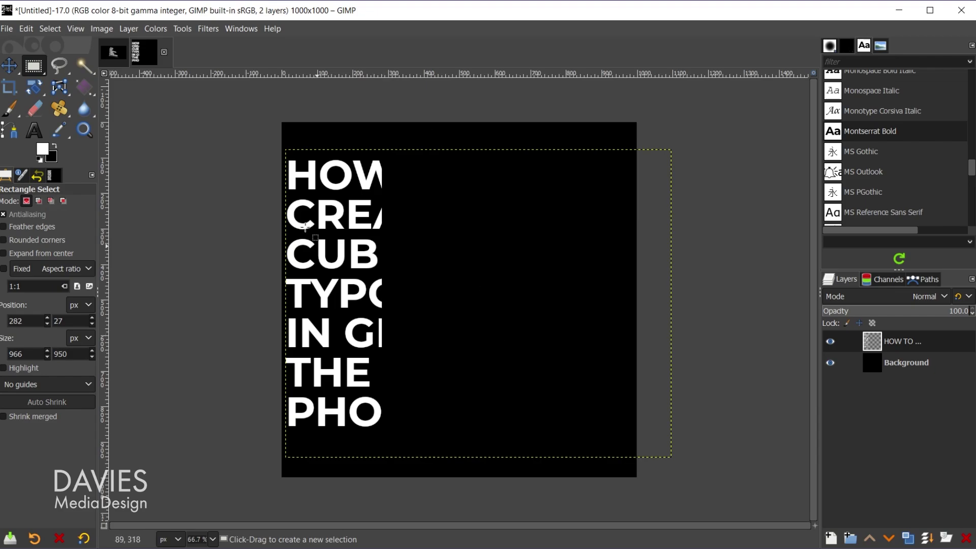
click(31, 28)
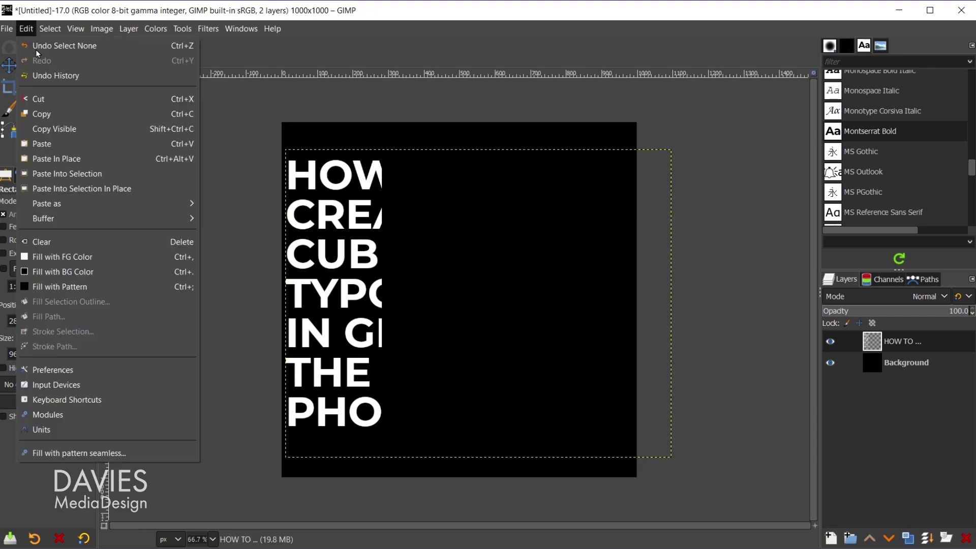
click(65, 158)
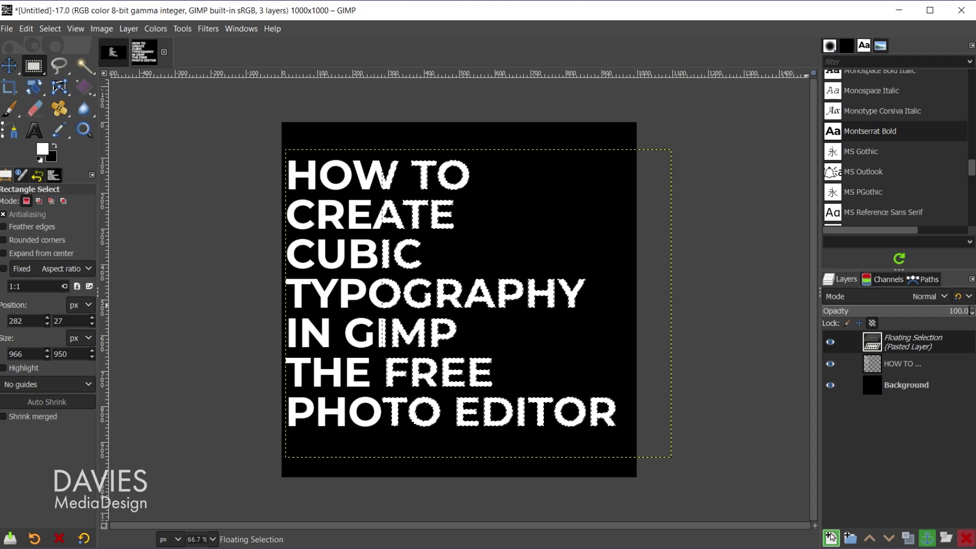
click(832, 538)
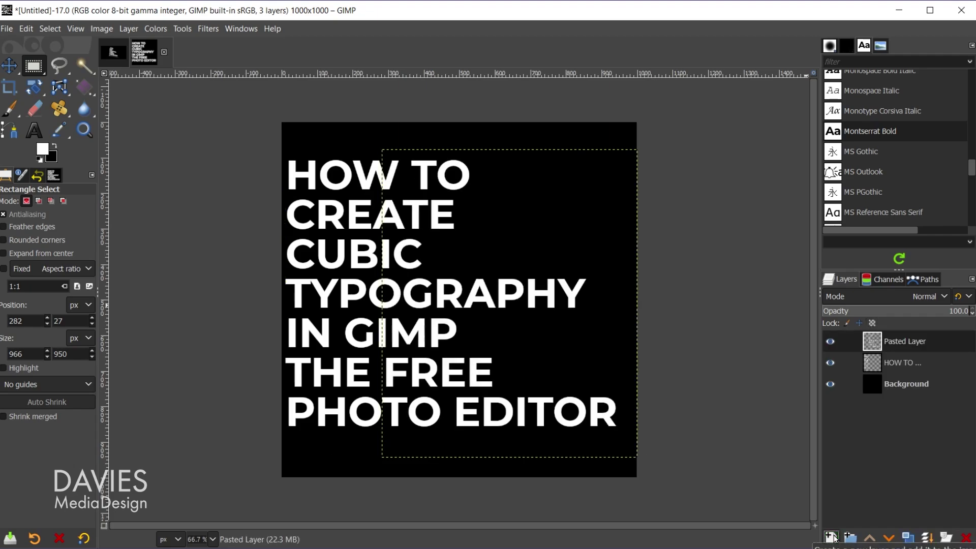
click(830, 345)
click(831, 348)
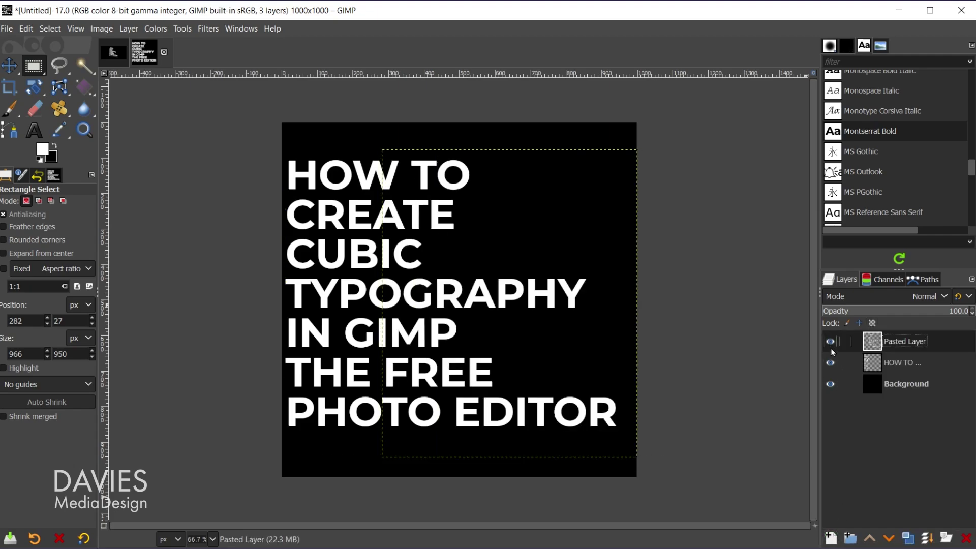
click(830, 362)
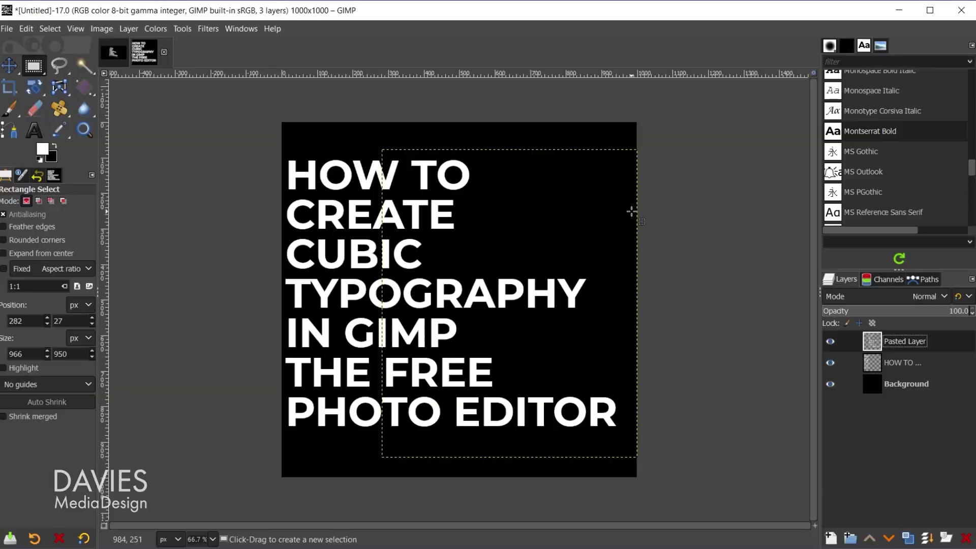
Step: Align the Pasted Layer to the image's left edge, then hide that layer
click(7, 68)
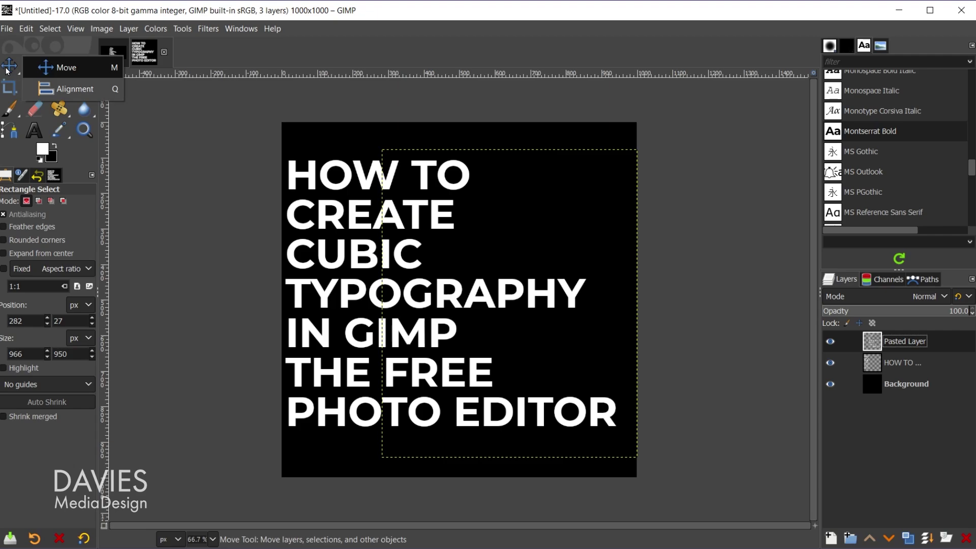
click(89, 90)
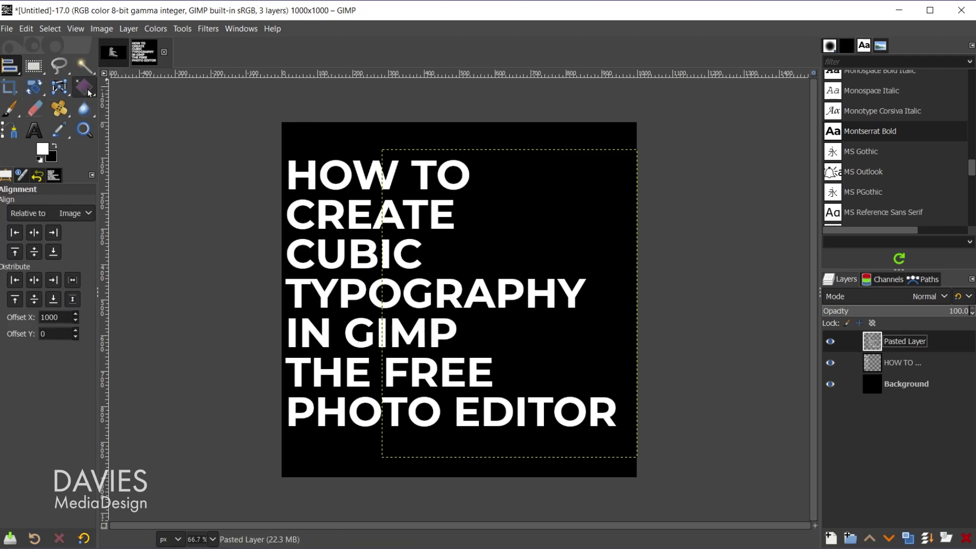
click(443, 180)
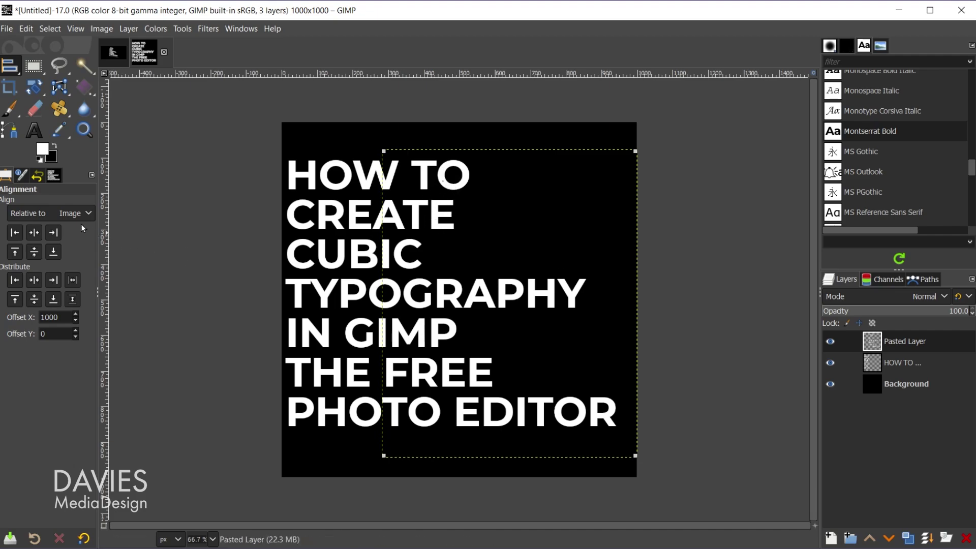
click(64, 212)
click(58, 250)
click(14, 234)
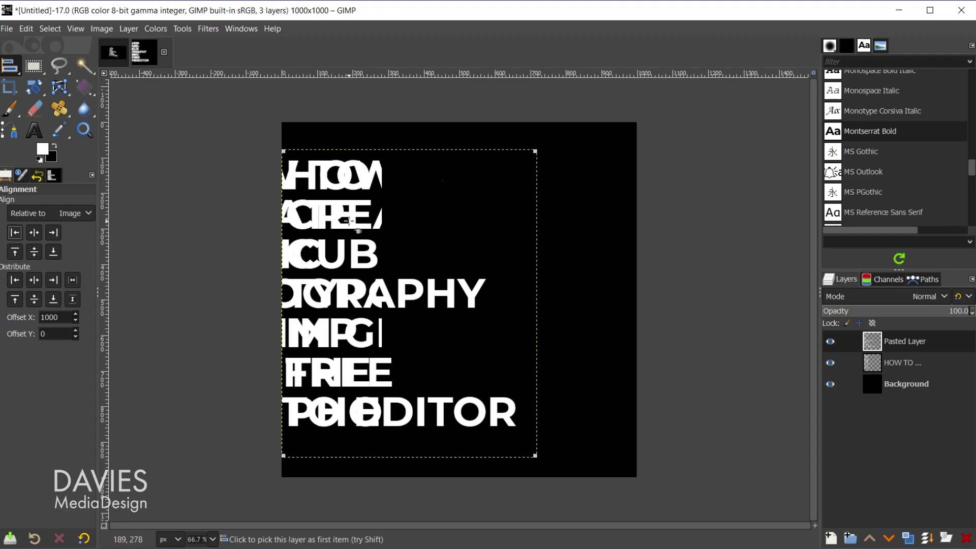
click(829, 342)
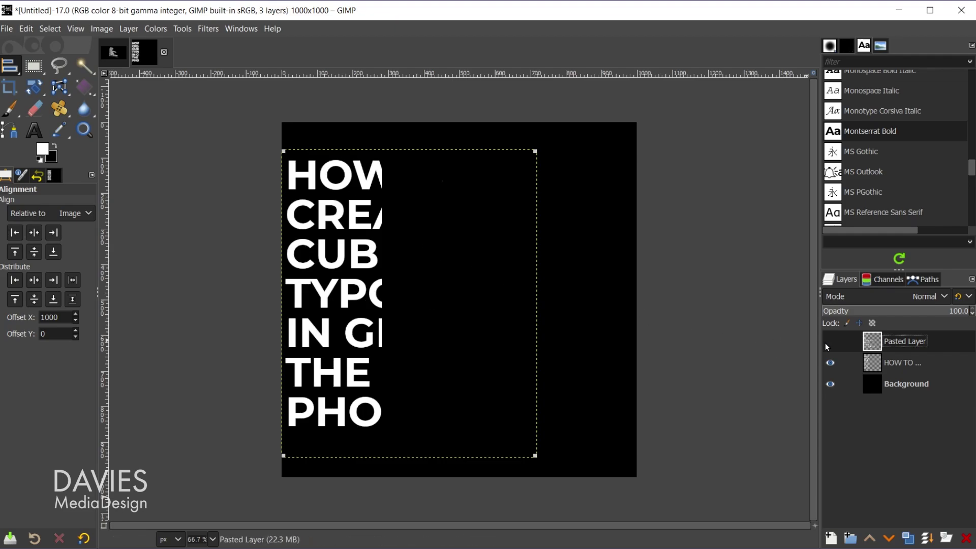
Step: Crop the HOW TO layer to its content and align it to the canvas's right edge
click(873, 362)
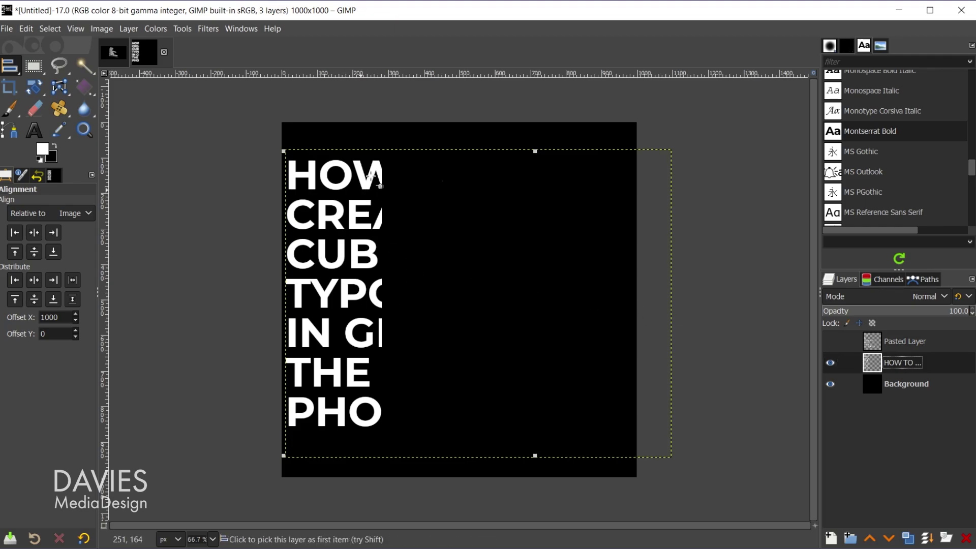
click(128, 29)
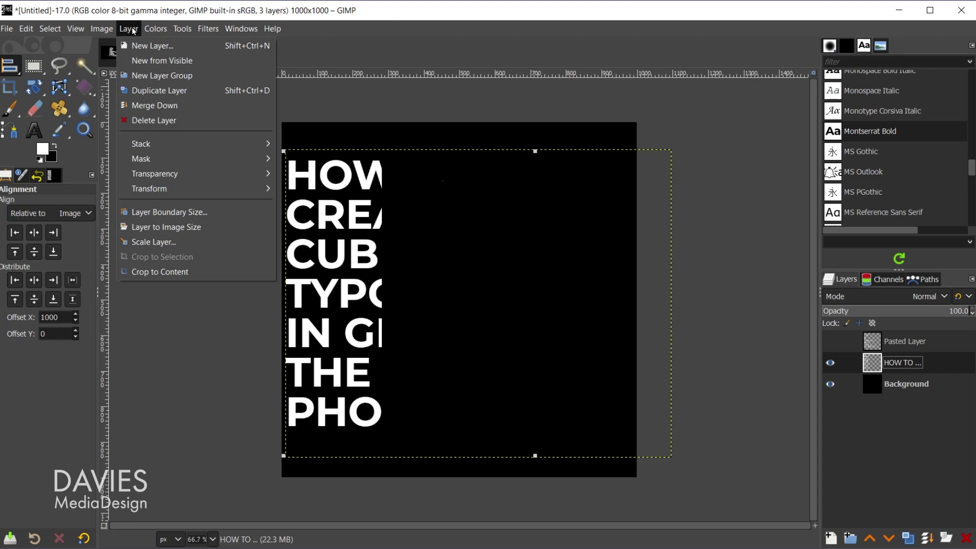
click(176, 270)
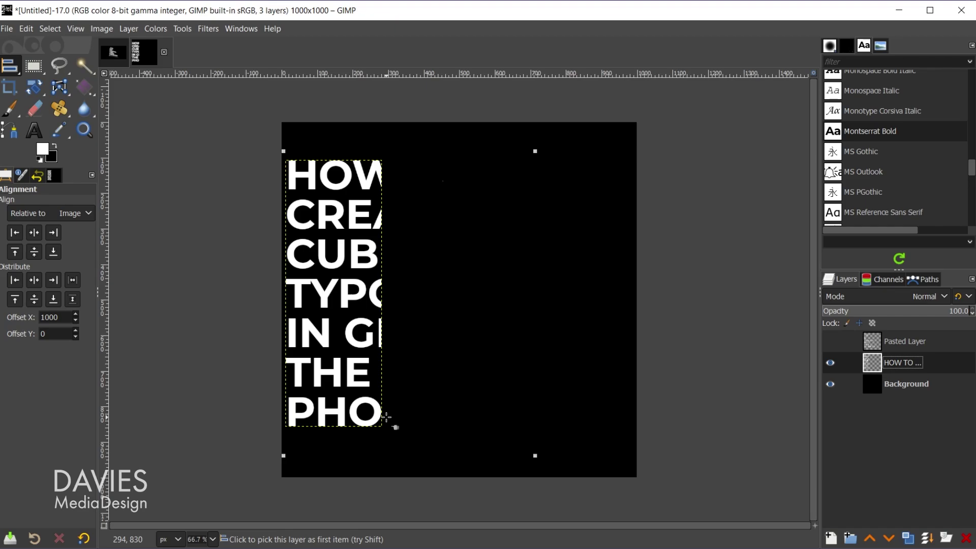
click(335, 218)
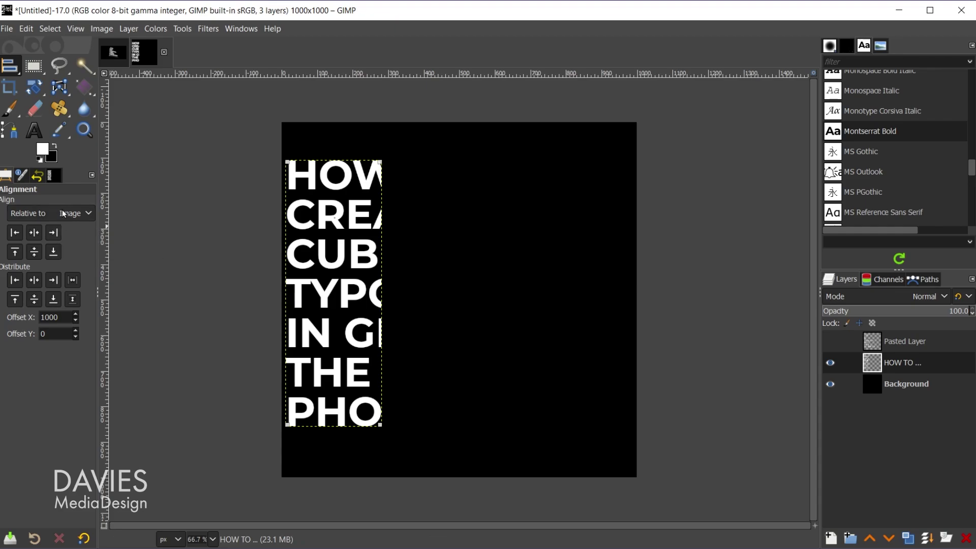
click(53, 234)
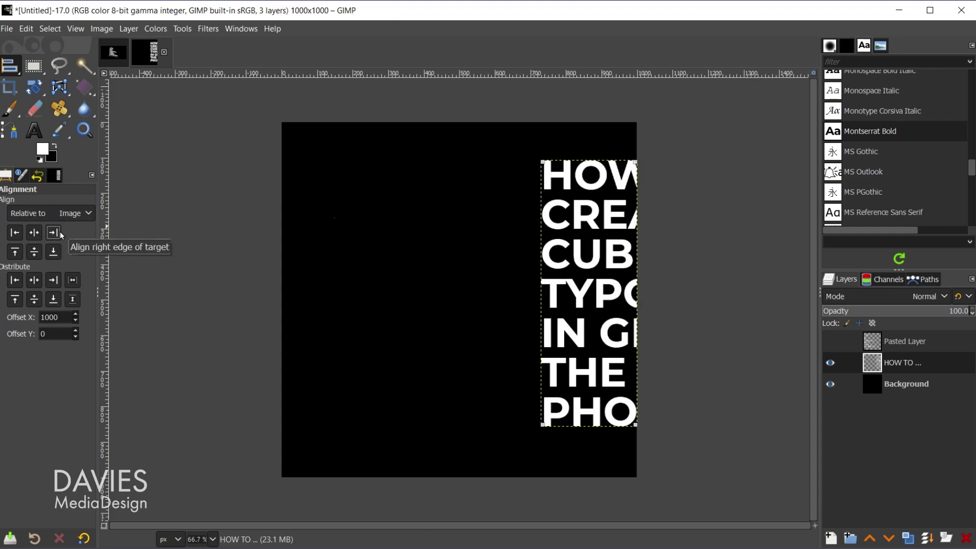
Step: Make the Pasted Layer visible again and compare it with the finished cubic typography image
click(830, 342)
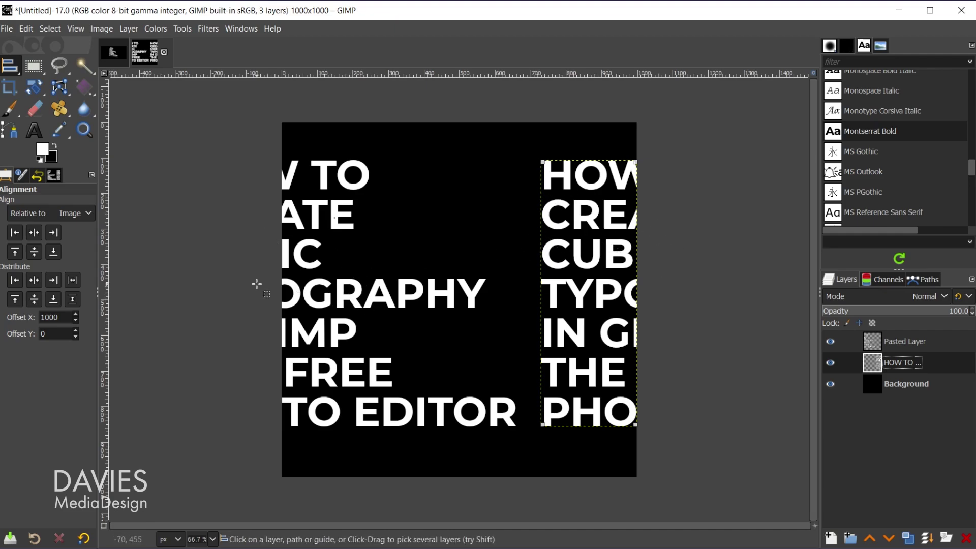
click(113, 52)
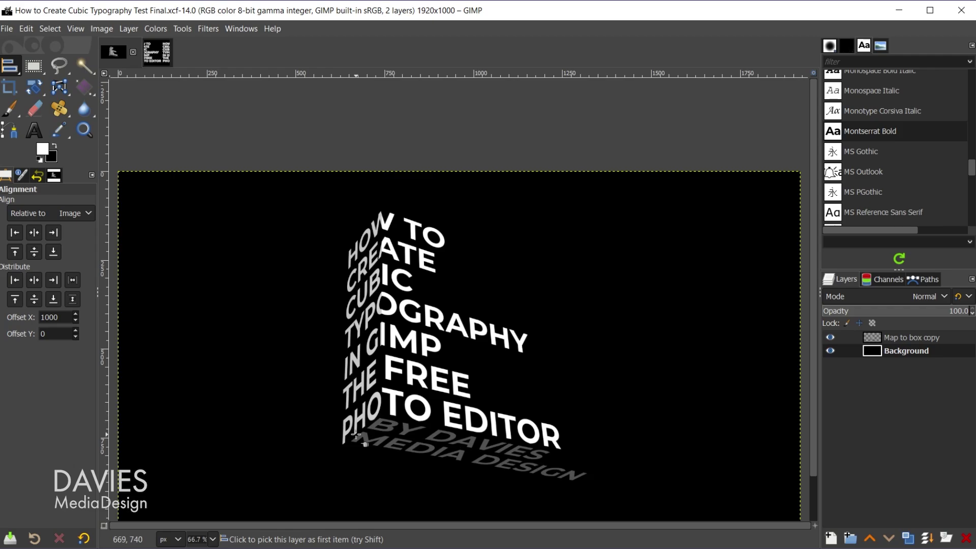
click(157, 52)
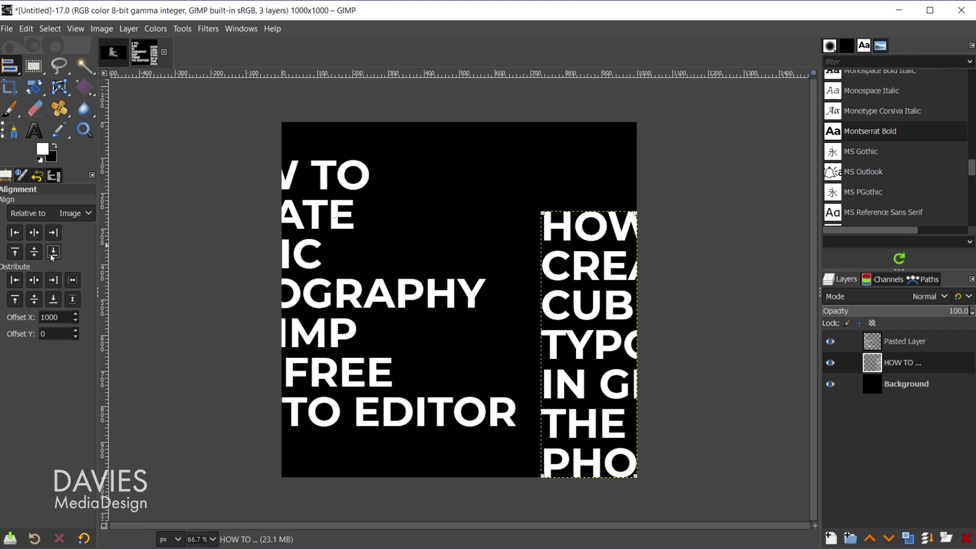
Step: Crop the Pasted Layer to its content and align it to the canvas bottom edge
click(869, 346)
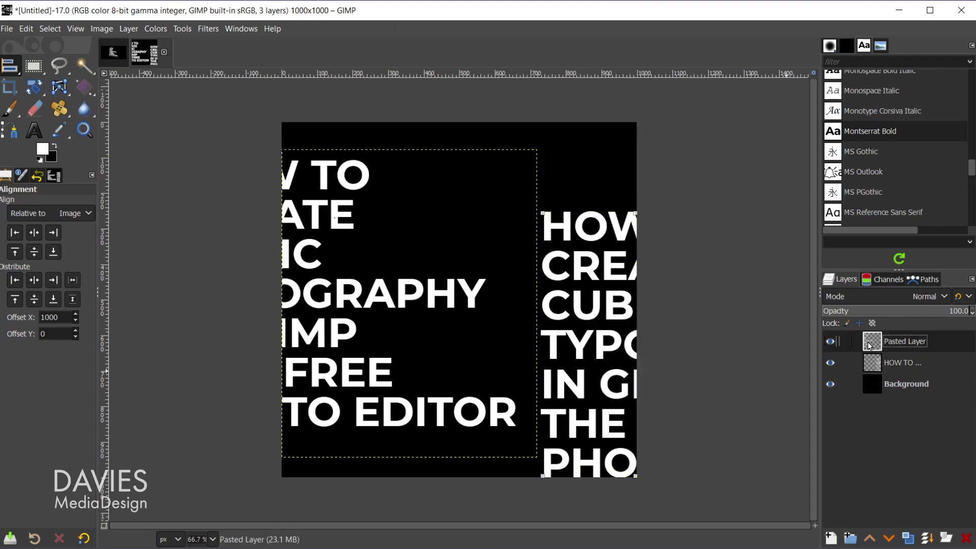
click(315, 217)
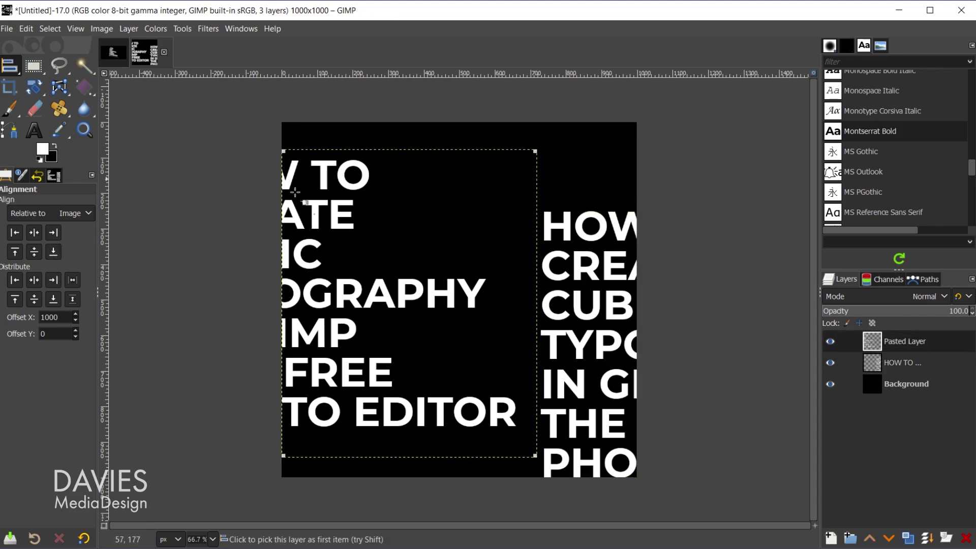
click(53, 252)
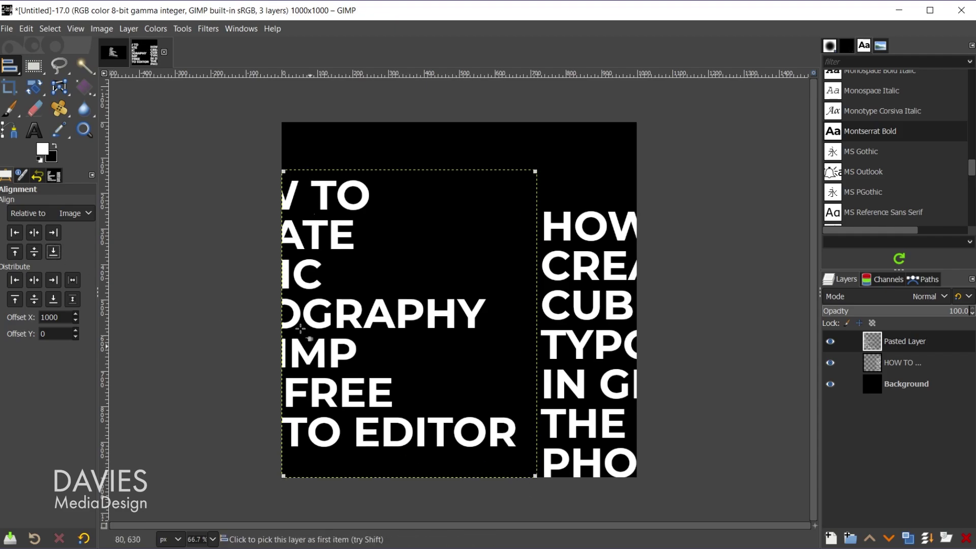
click(129, 29)
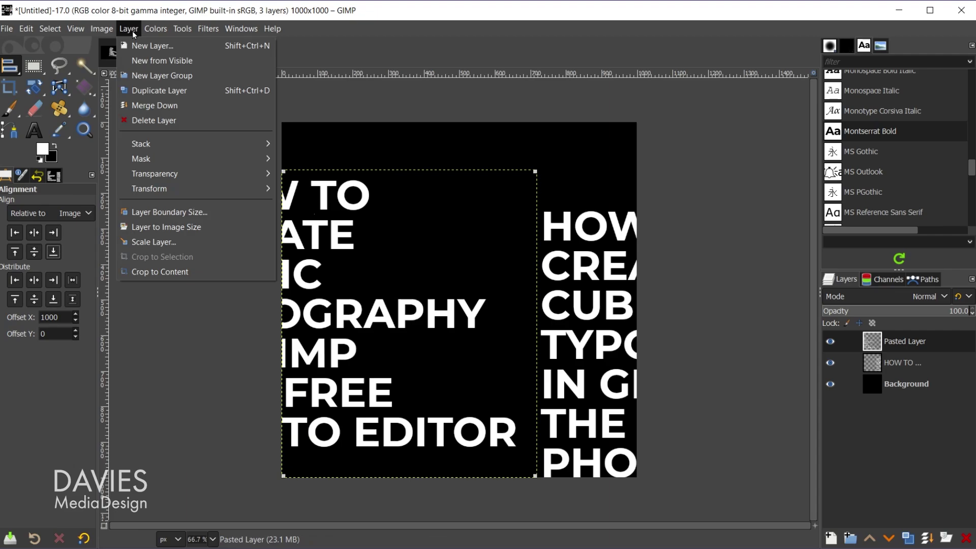
click(180, 272)
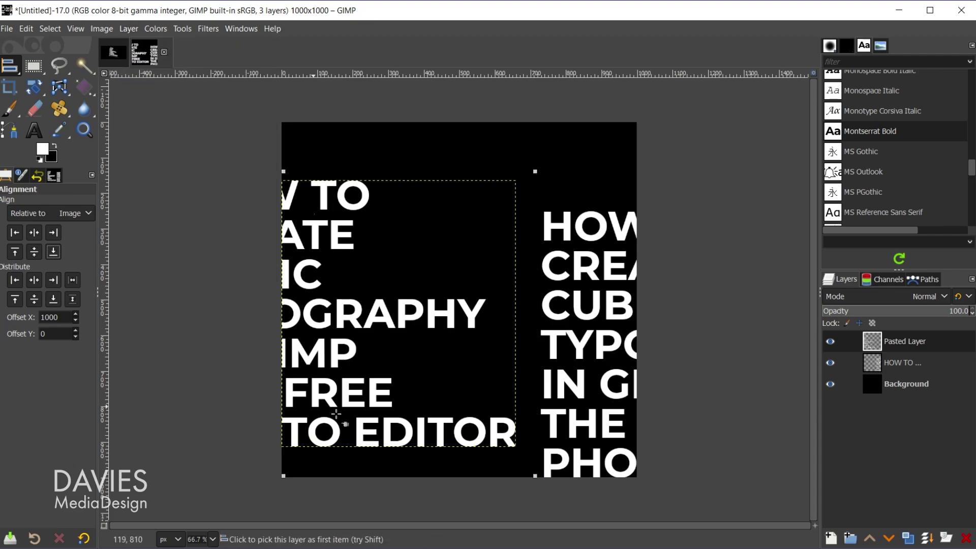
click(318, 304)
click(54, 252)
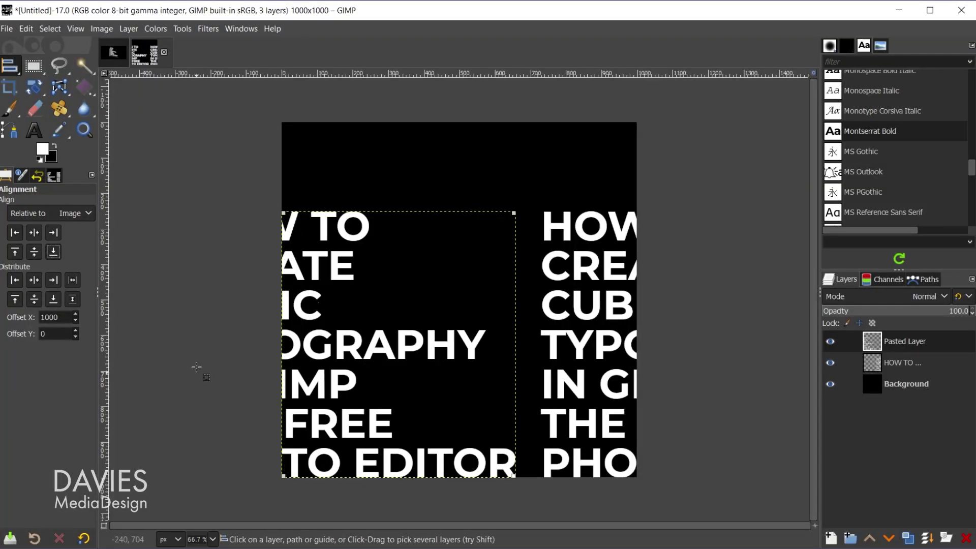
Step: Add two-line text 'BY DAVIES' / 'MEDIA DESIGN' near the canvas top in white Montserrat Bold 115 px
click(34, 131)
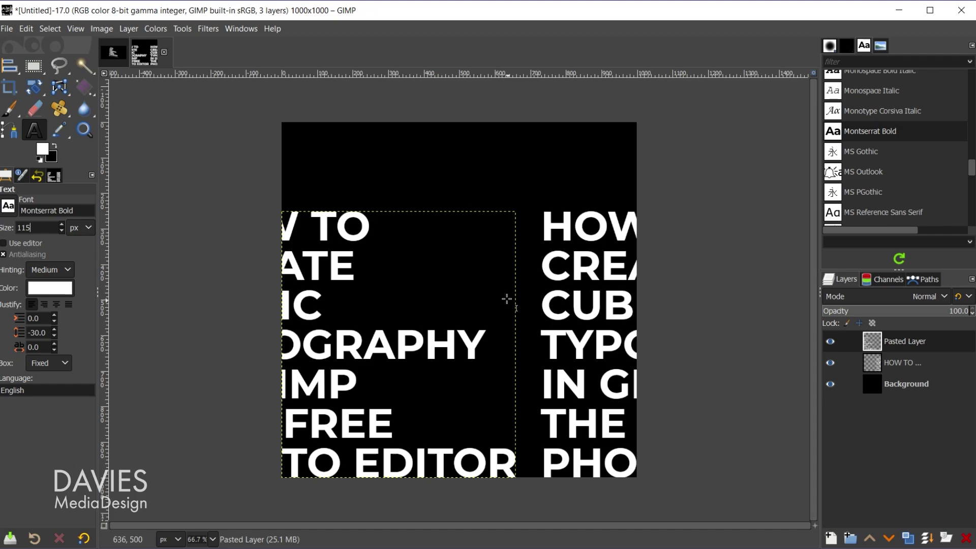
click(296, 172)
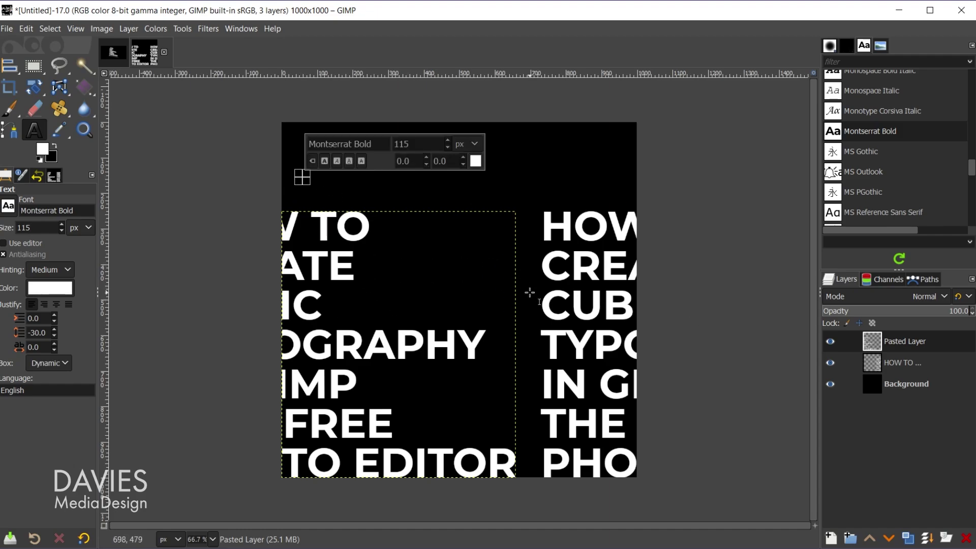
text(BY DAVIES)
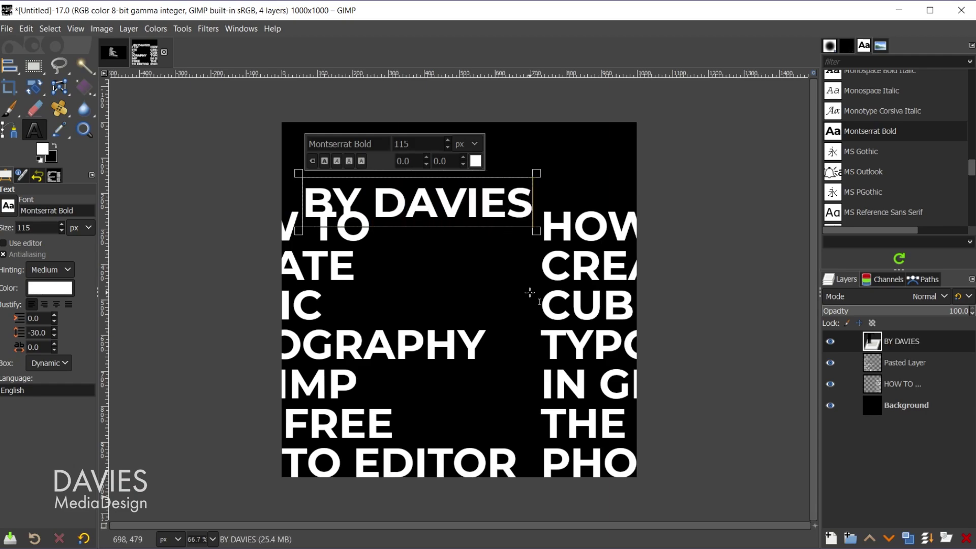
key(Return)
text(MEDIA DESIGN)
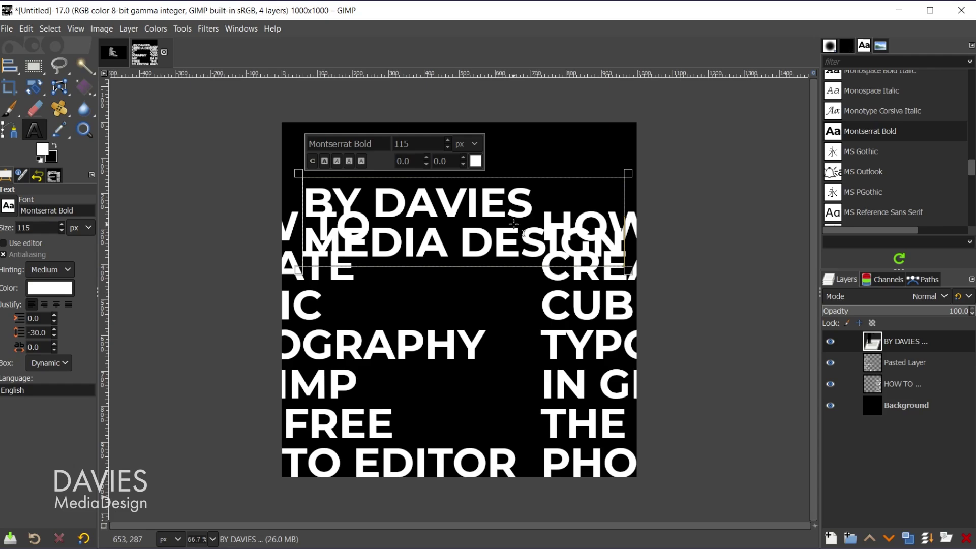
Step: Rotate the BY DAVIES MEDIA DESIGN text layer by -90° so it runs vertically
click(51, 66)
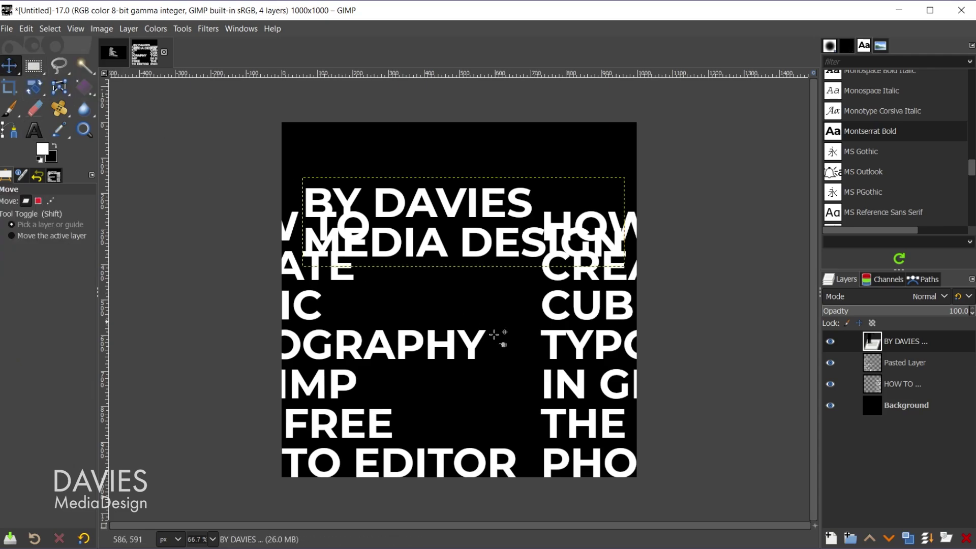
key(shift+r)
click(519, 206)
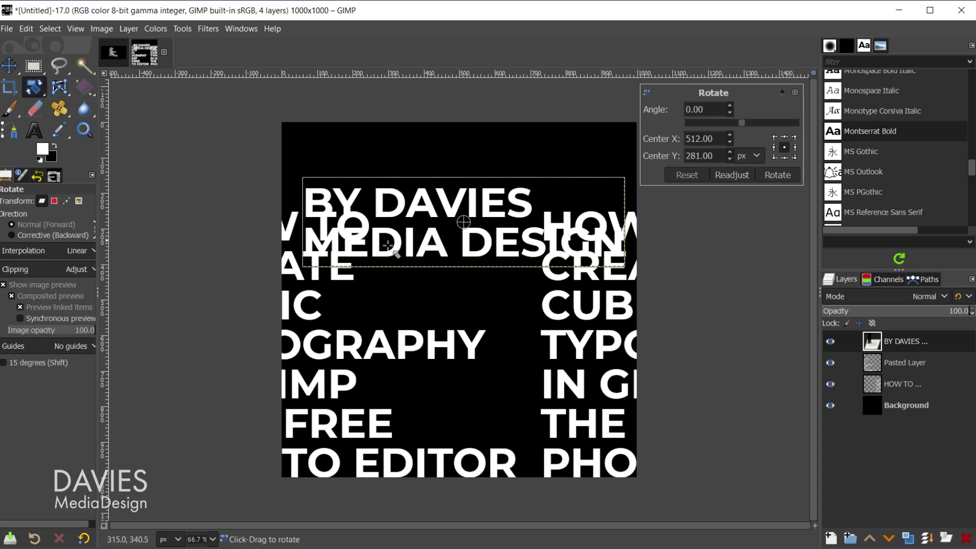
drag(310, 267, 516, 370)
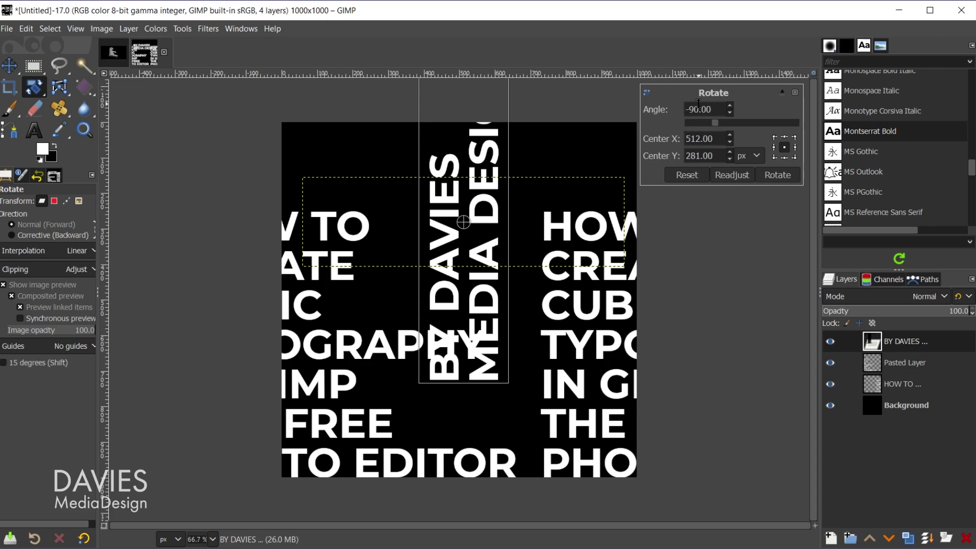
click(778, 175)
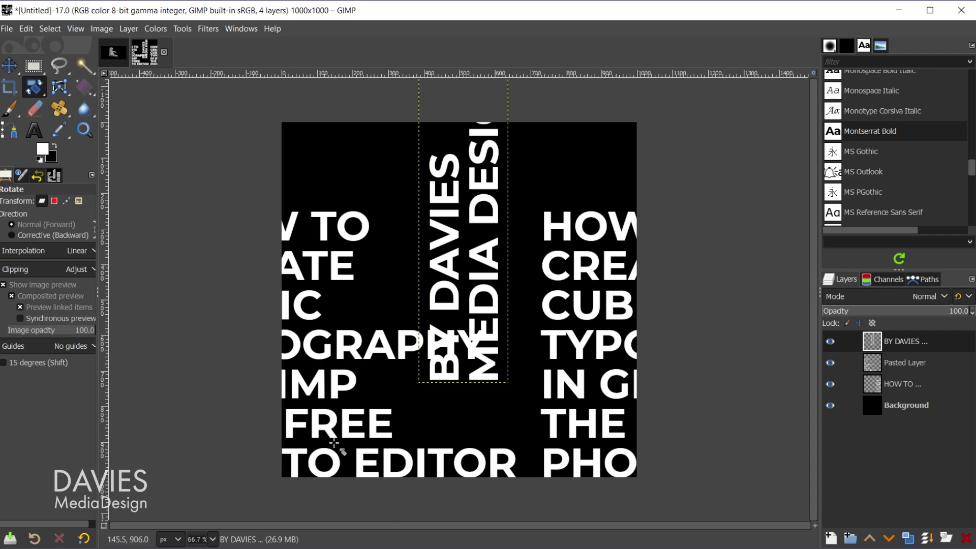
Step: Align the vertical BY DAVIES text to the image's left and bottom edges
click(113, 52)
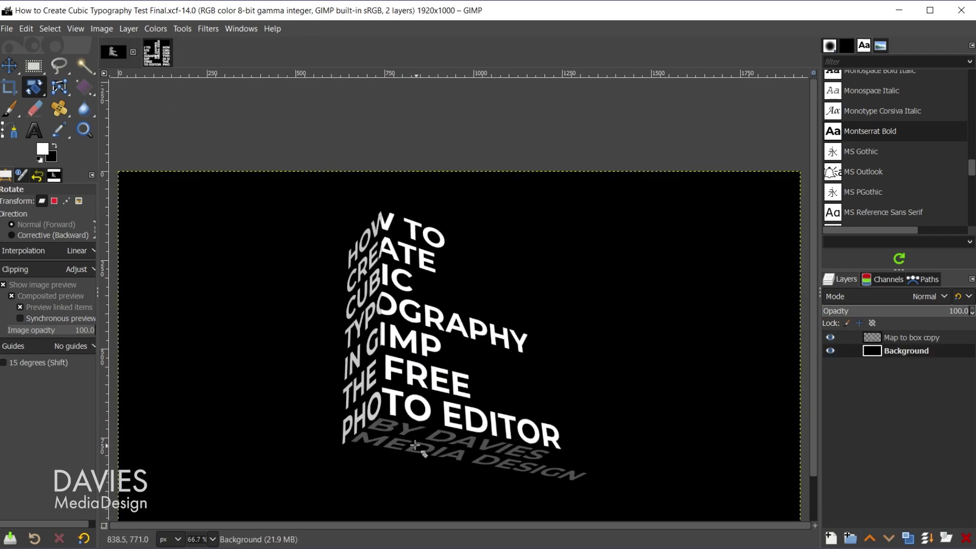
click(156, 55)
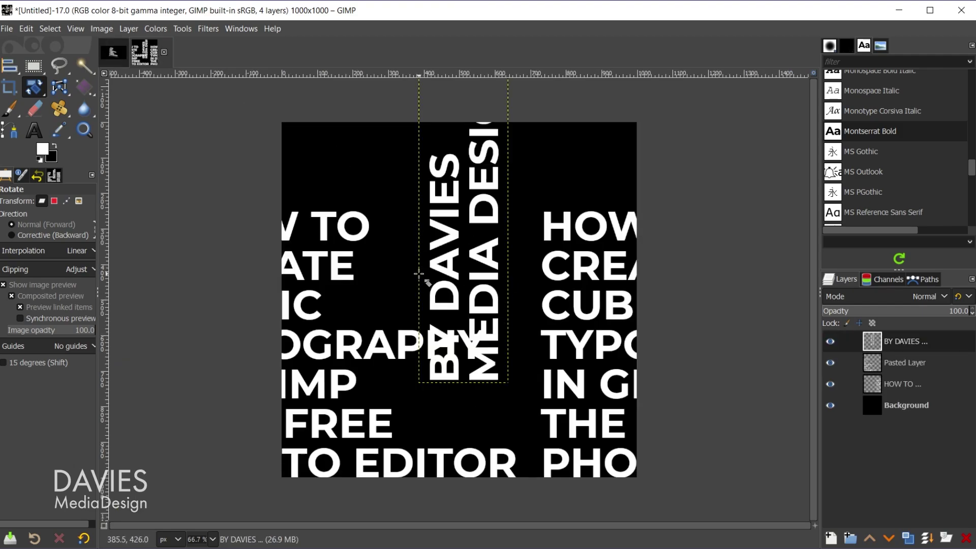
key(q)
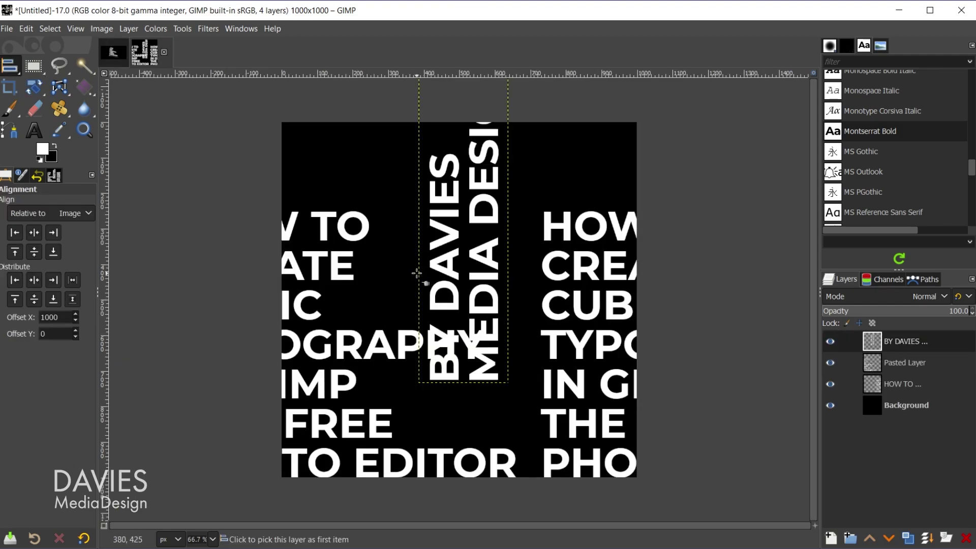
click(475, 217)
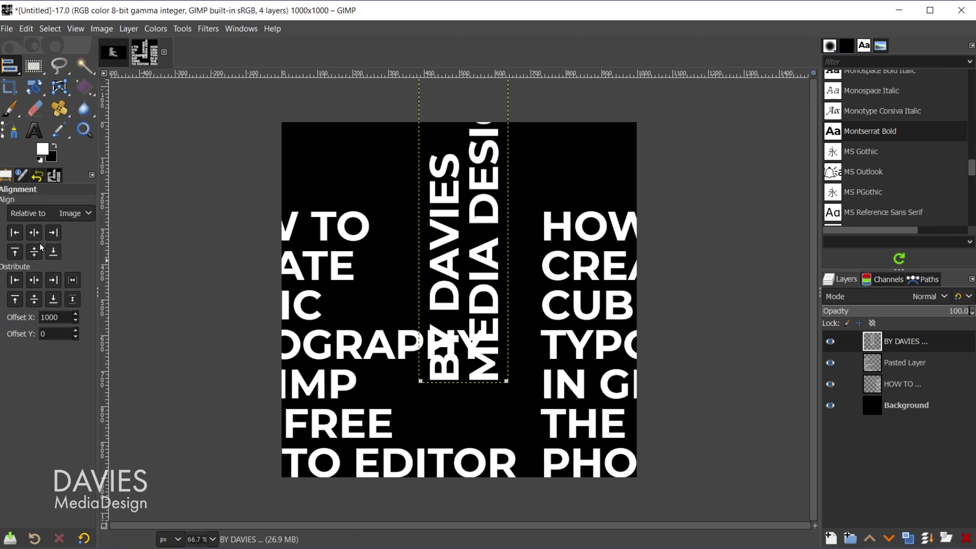
click(15, 232)
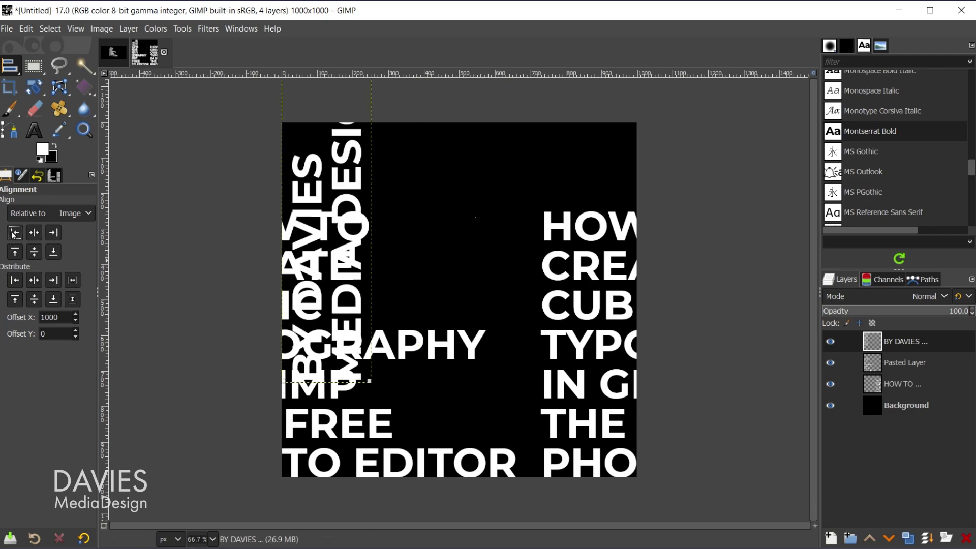
click(54, 253)
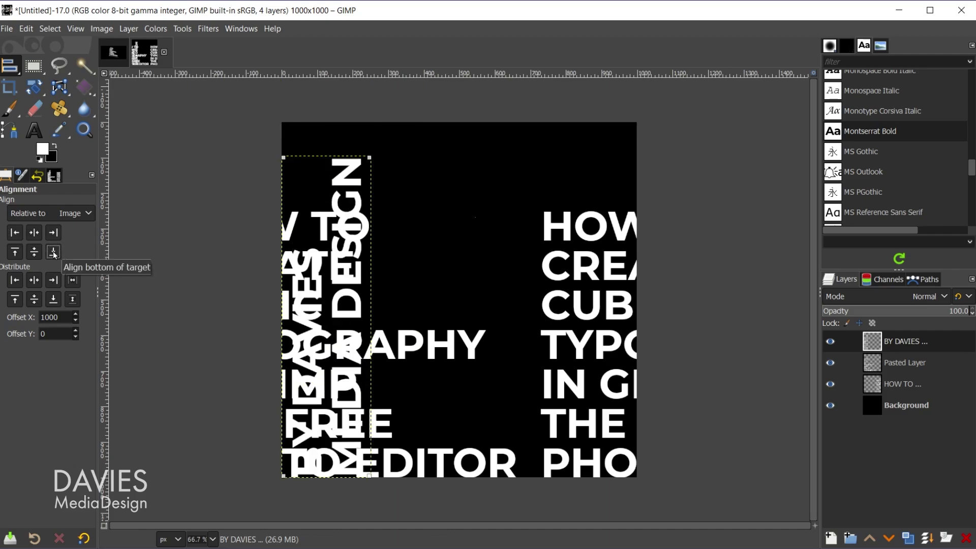
Step: Check against the finished image, then crop the BY DAVIES layer to its content
key(alt+1)
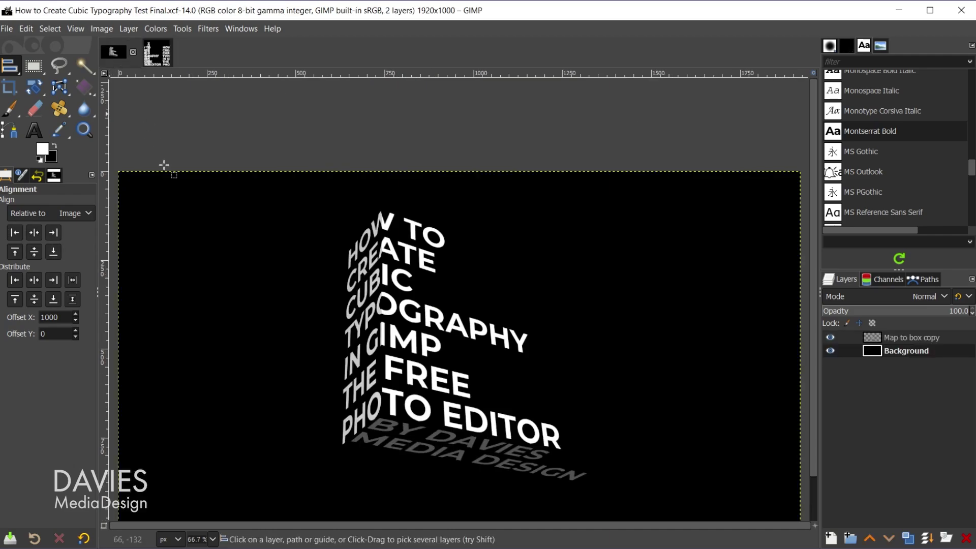
key(alt+2)
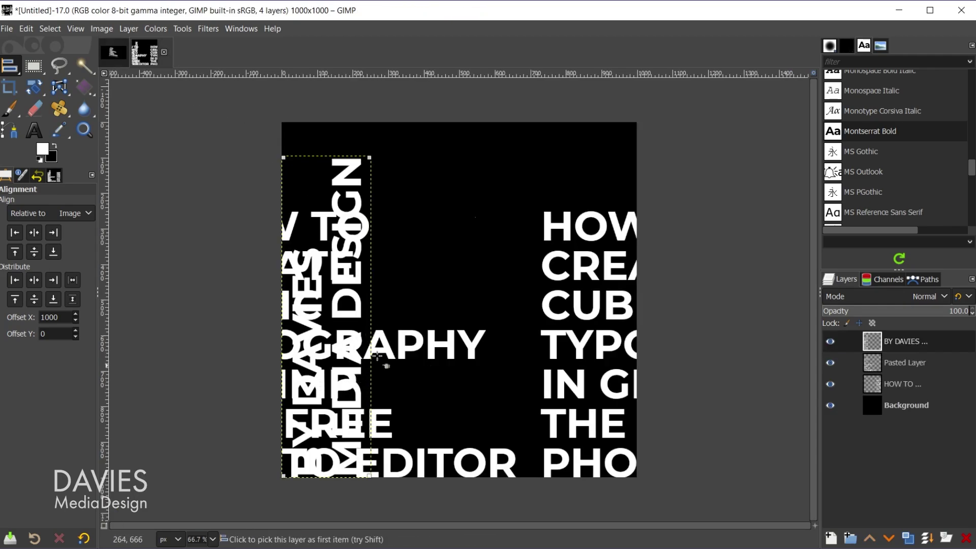
click(129, 28)
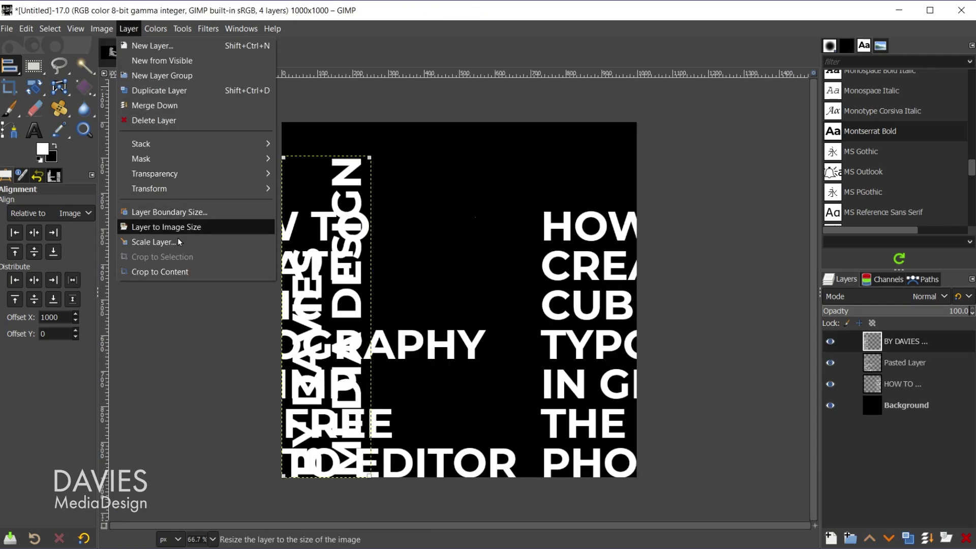
click(182, 272)
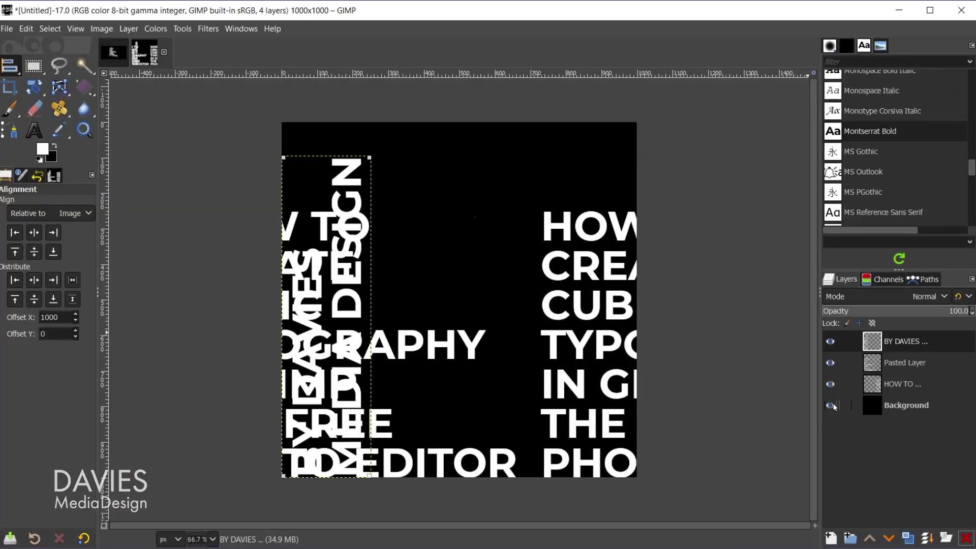
Step: Hide the Background layer and add a transparent 1000×1000 layer named Blank
click(830, 405)
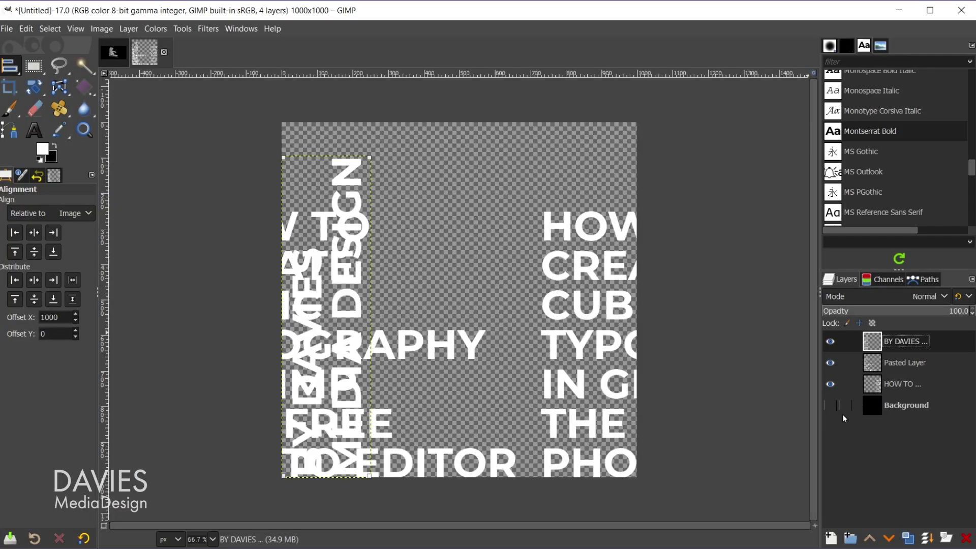
click(831, 538)
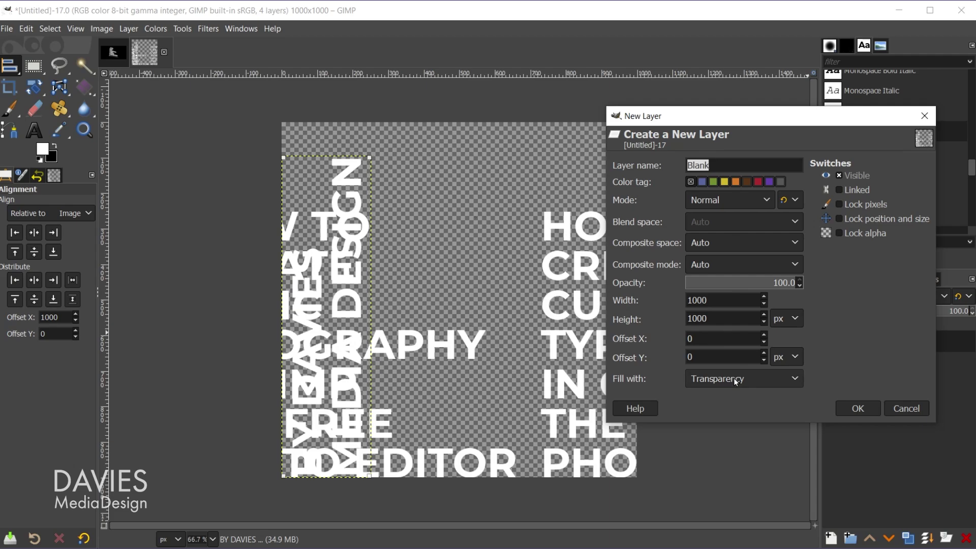
click(858, 408)
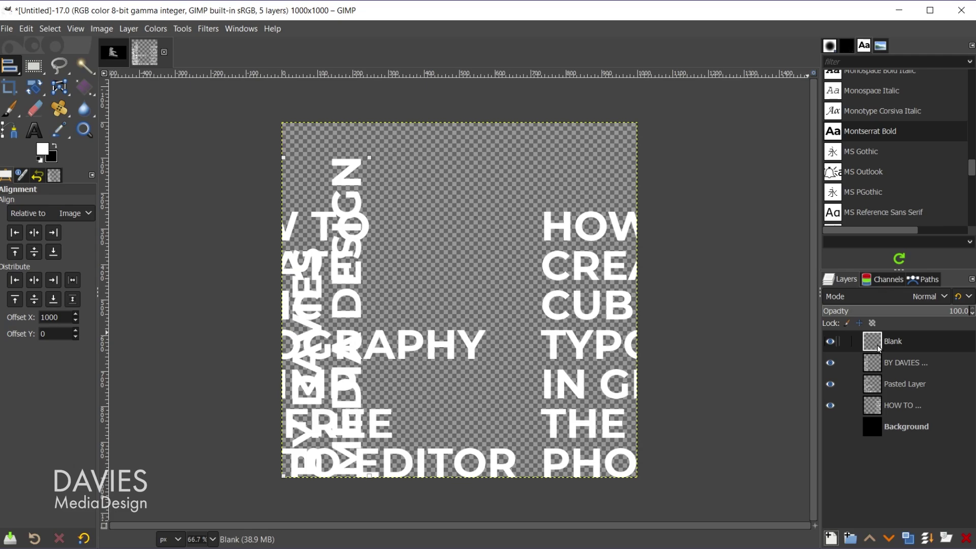
Step: Expand the BY DAVIES, Pasted Layer and HOW TO layers to the 1000×1000 image size
click(874, 366)
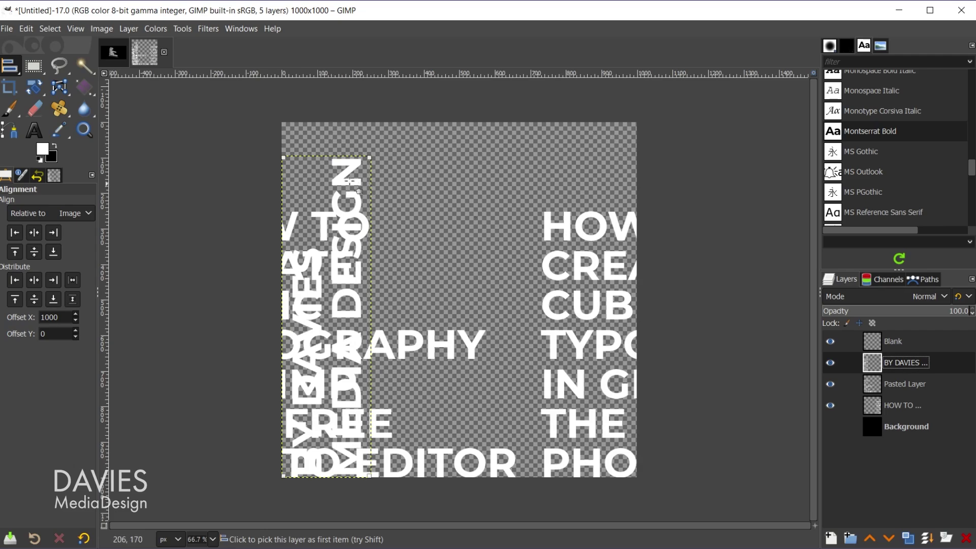
click(129, 29)
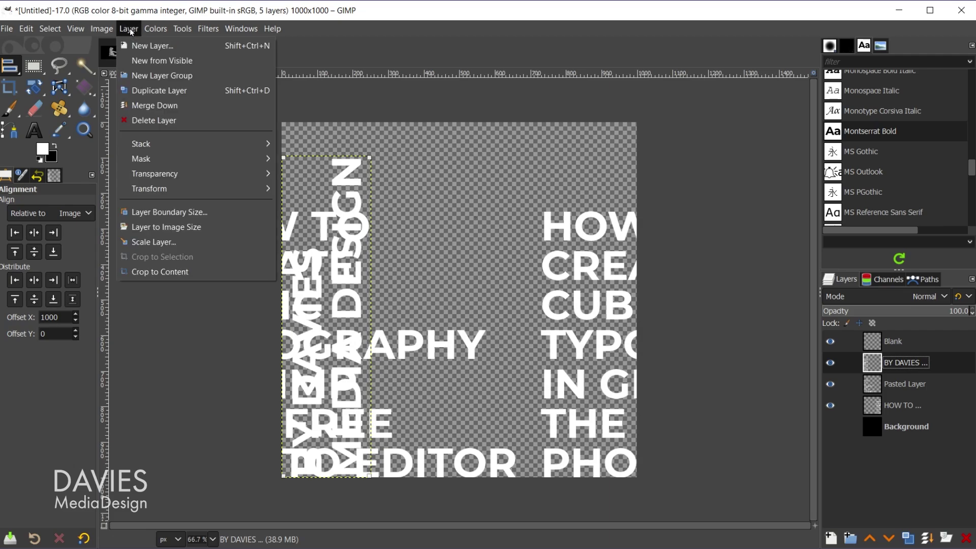
click(184, 227)
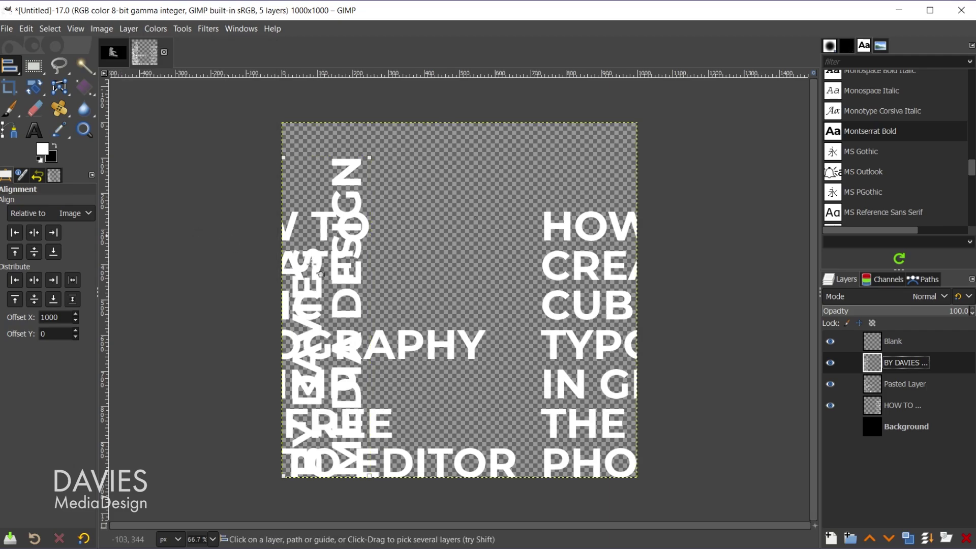
click(874, 389)
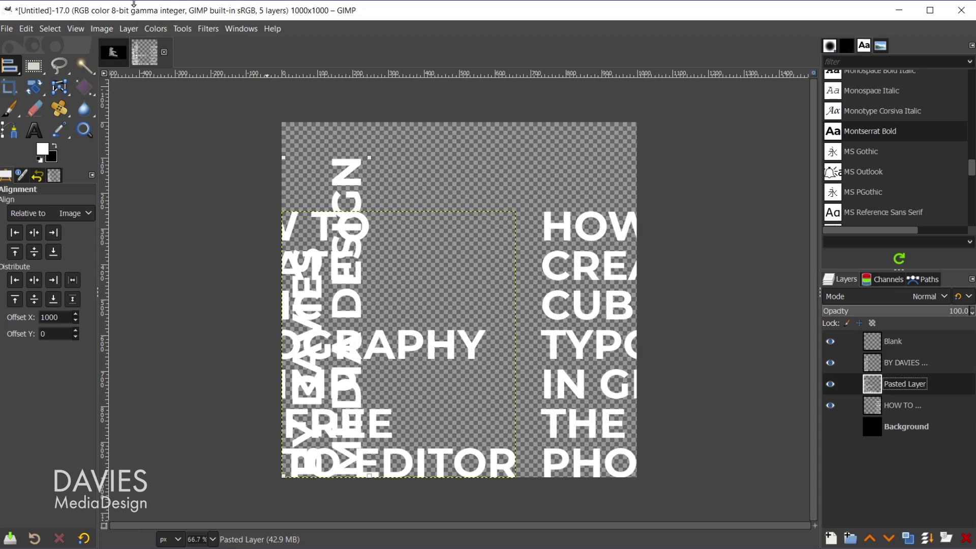
click(129, 28)
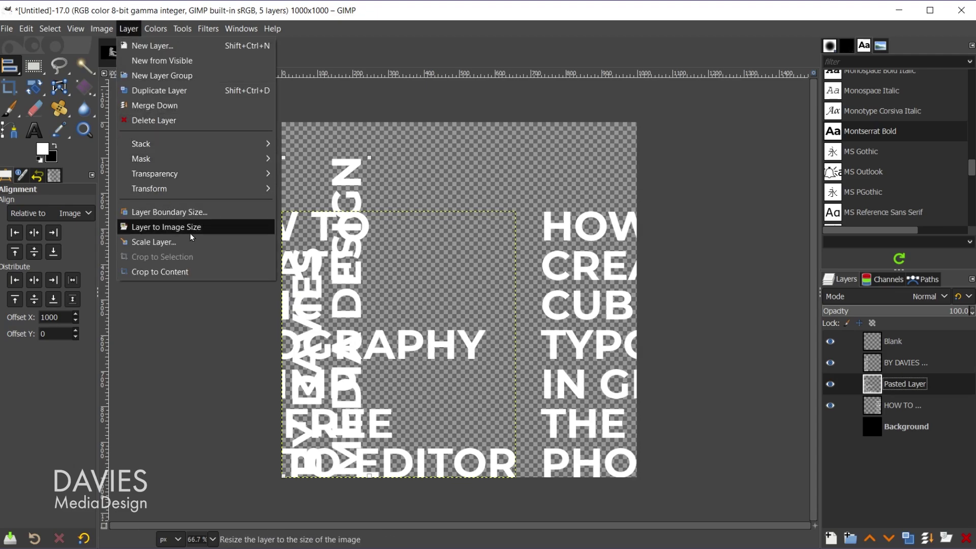
click(184, 226)
click(880, 408)
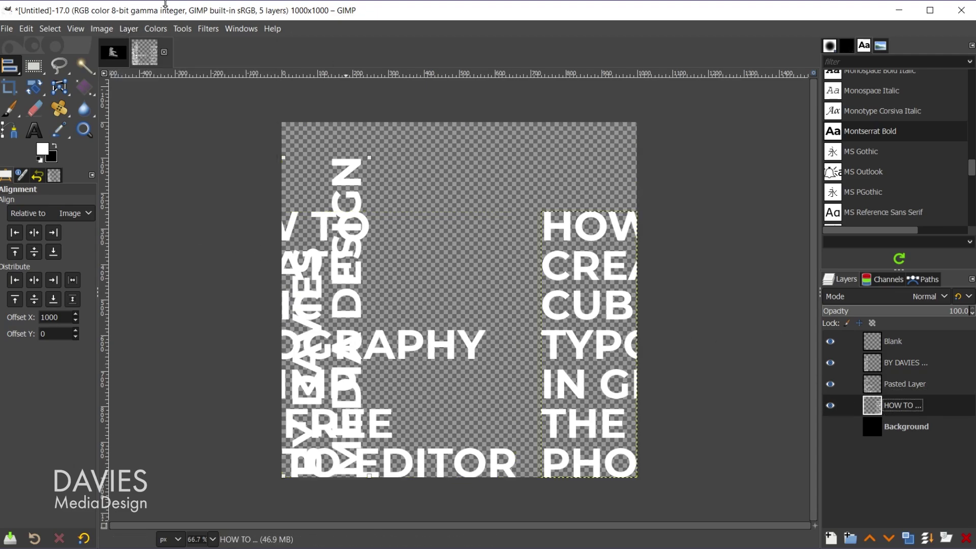
click(129, 29)
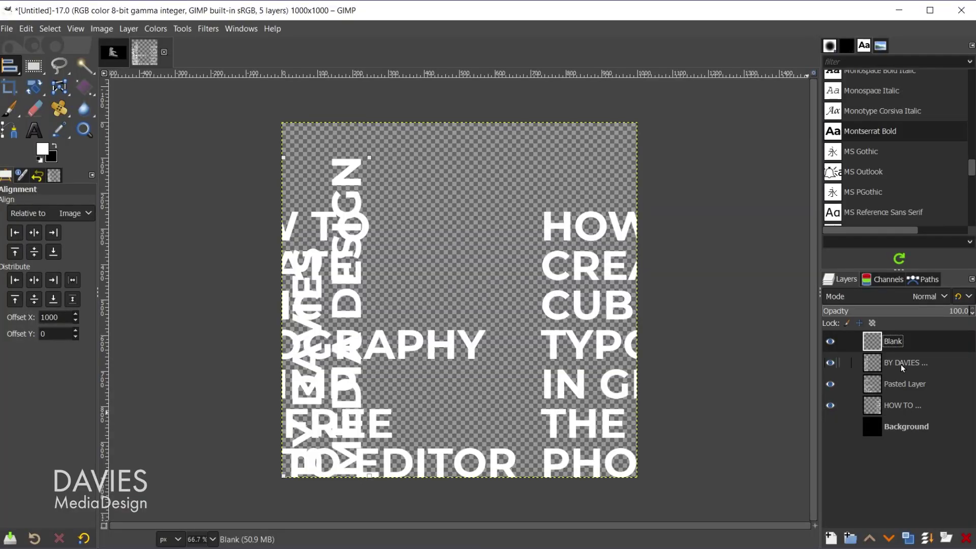
Step: Rename the HOW TO, Pasted and BY DAVIES layers to Back, Right and Bottom
double_click(898, 406)
text(B)
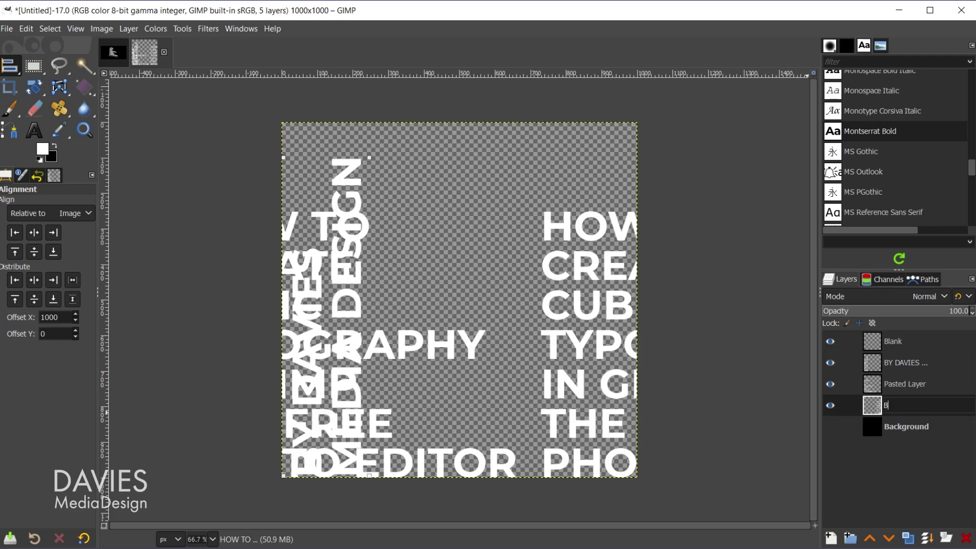
text(ack)
key(Return)
double_click(900, 384)
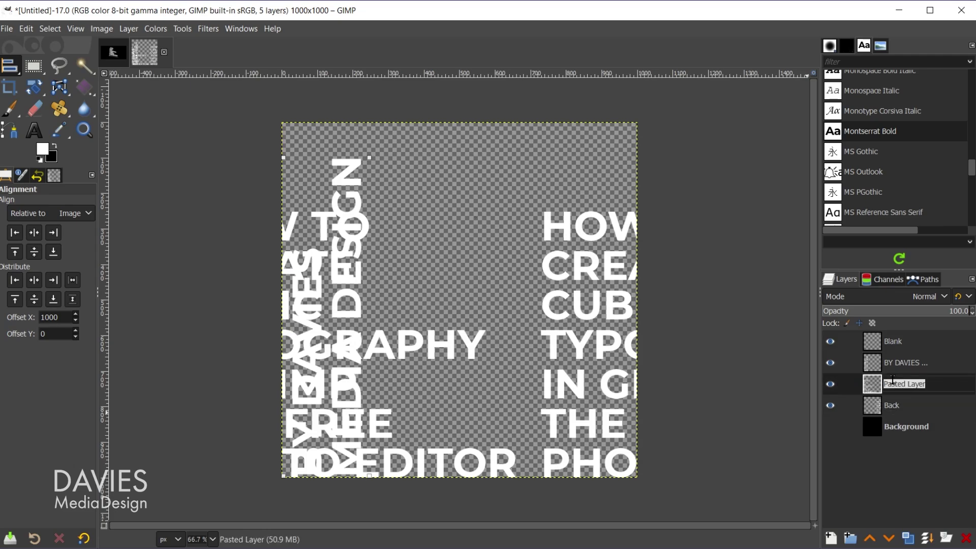
text(Right)
key(Return)
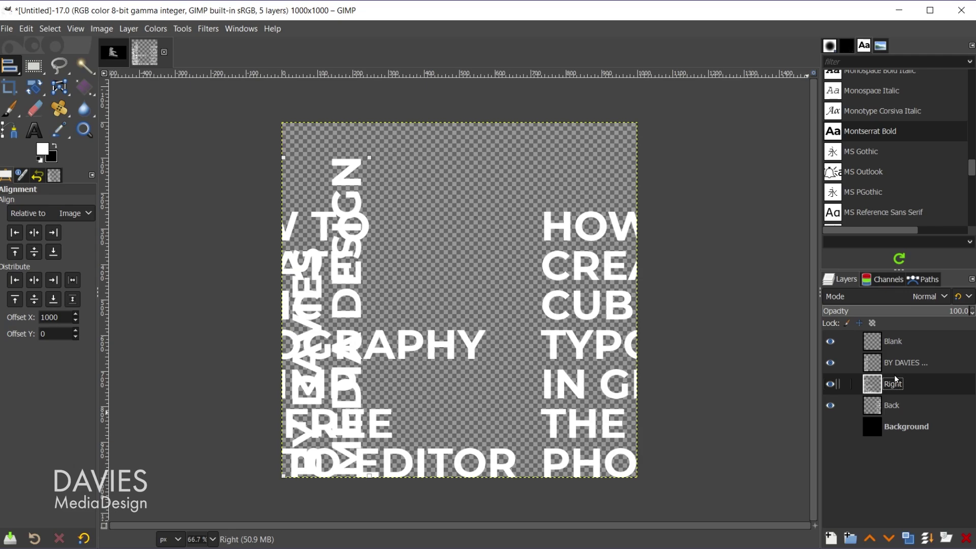
double_click(898, 364)
text(Bottom)
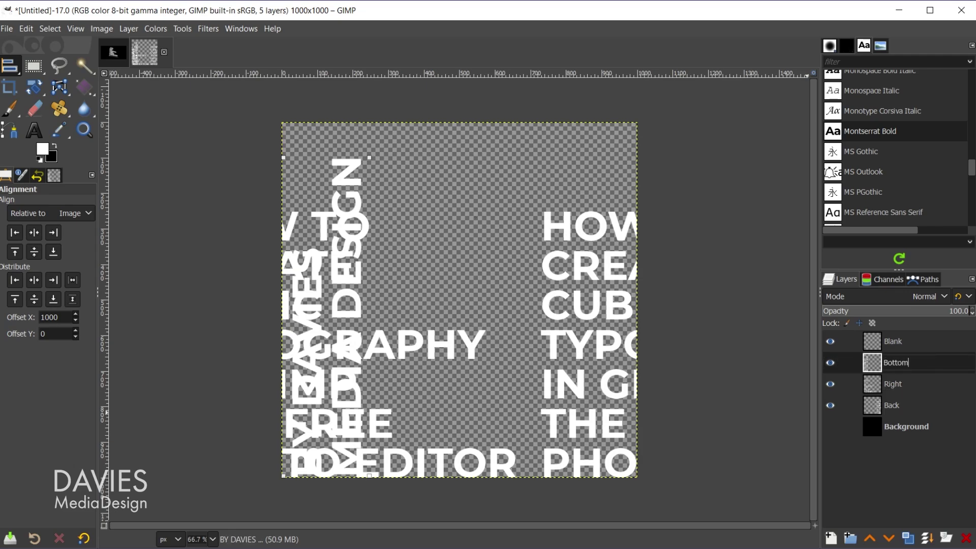
key(Return)
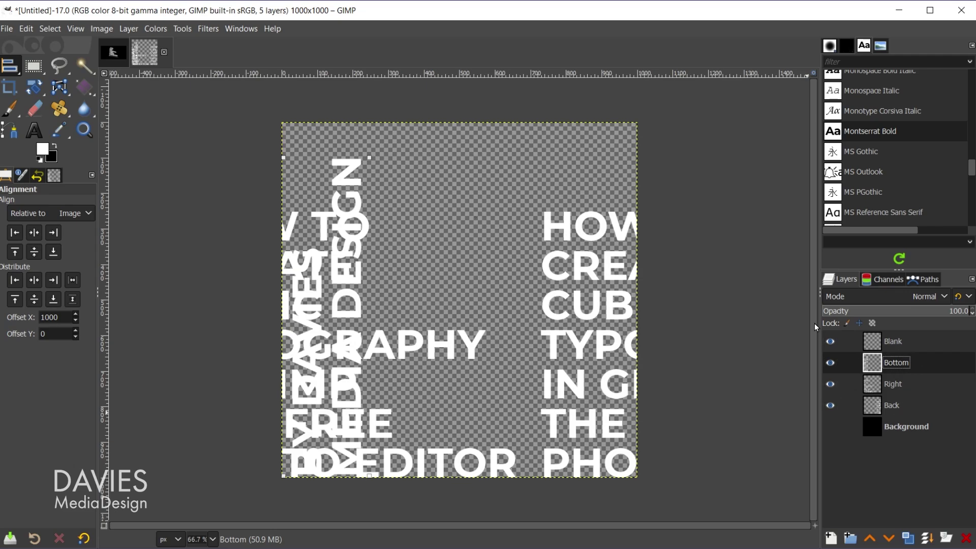
Step: Launch the Map Object filter by searching commands for 'map'
key(slash)
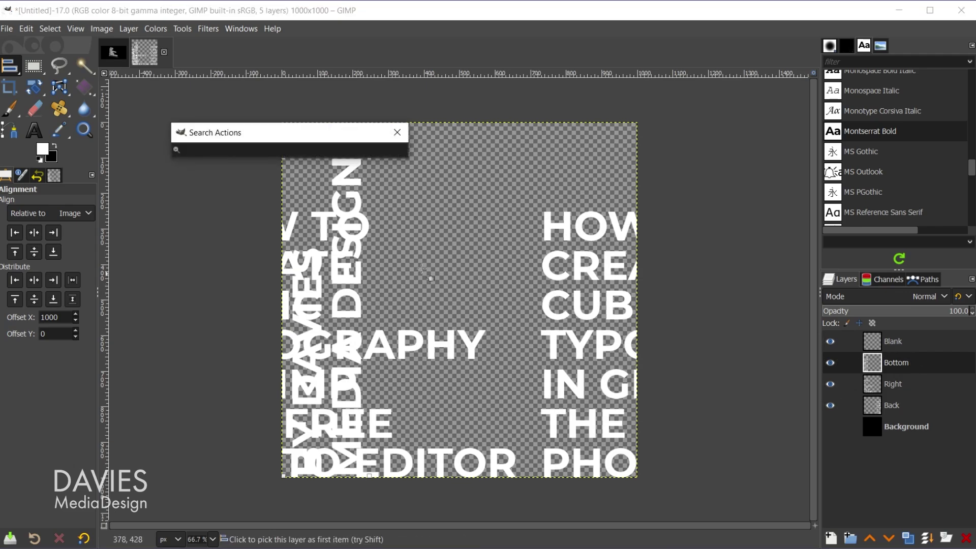
click(273, 30)
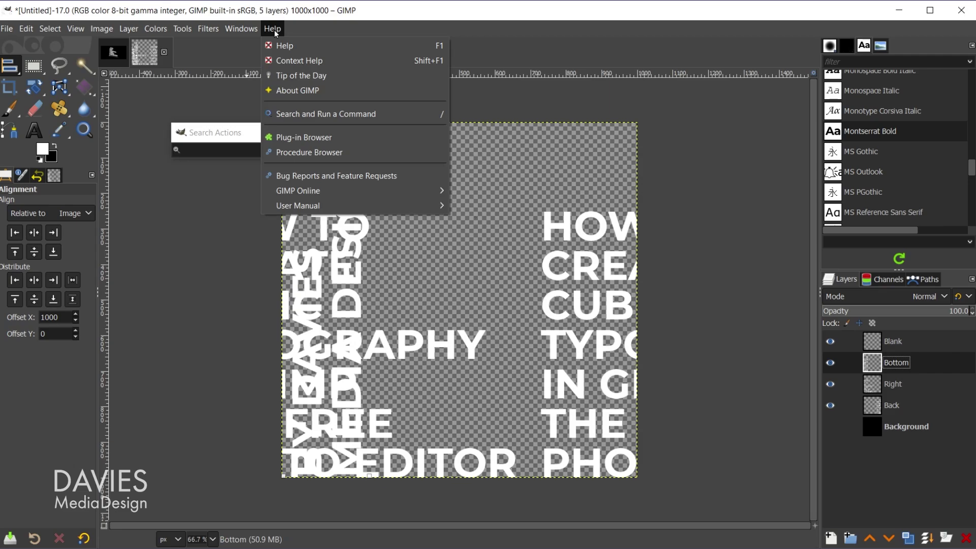
click(294, 113)
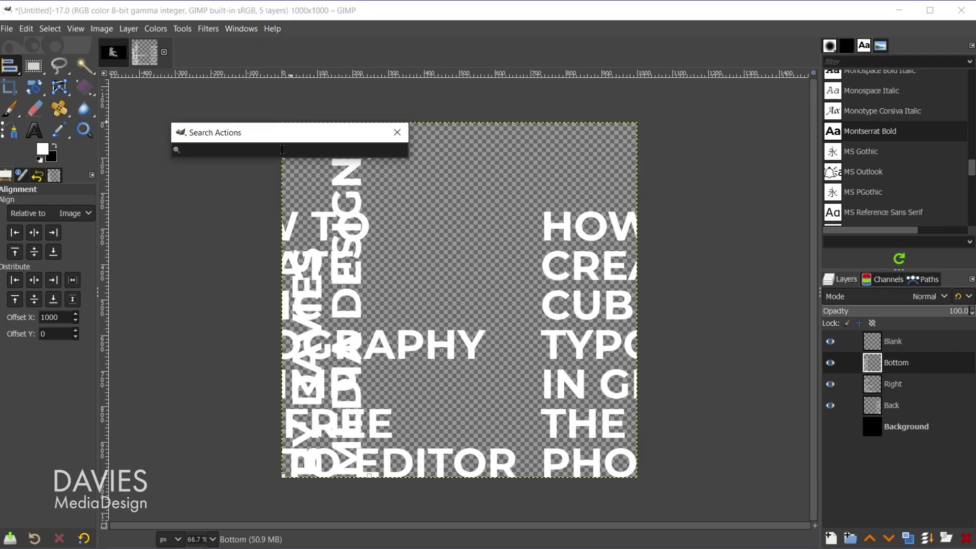
text(map)
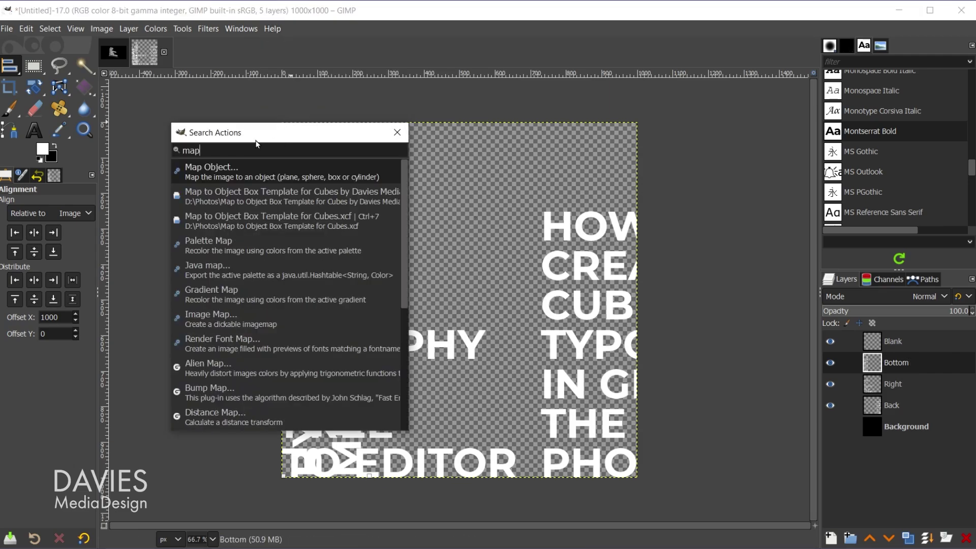
click(221, 172)
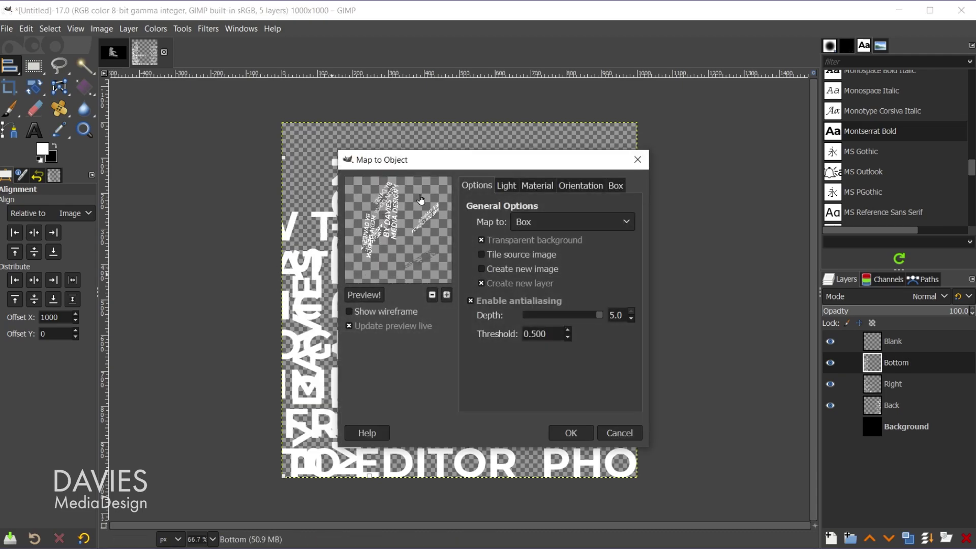
click(545, 224)
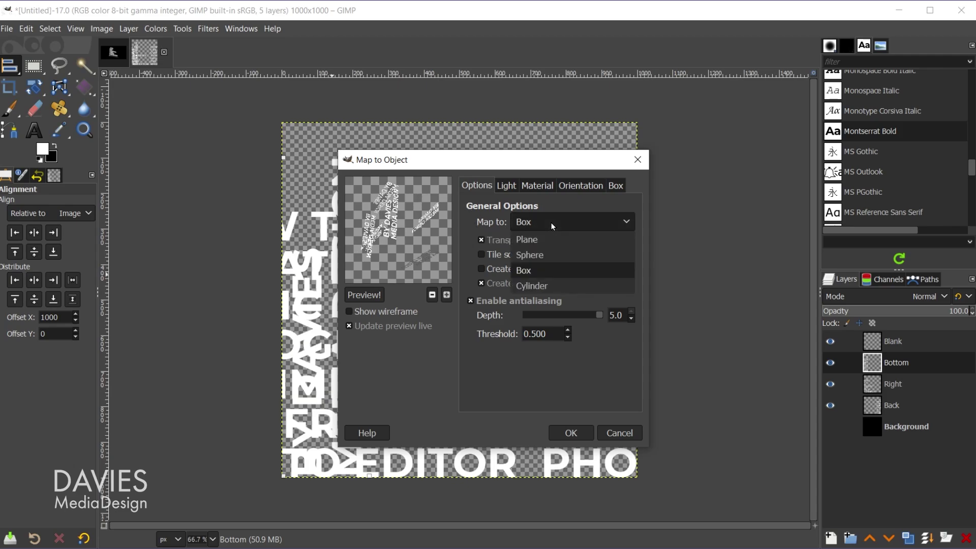
click(551, 269)
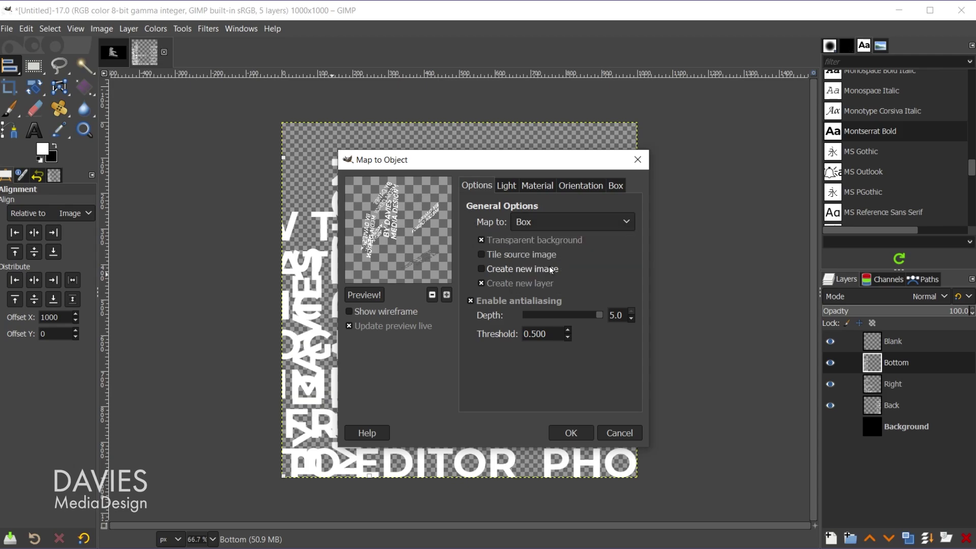
click(481, 239)
click(481, 240)
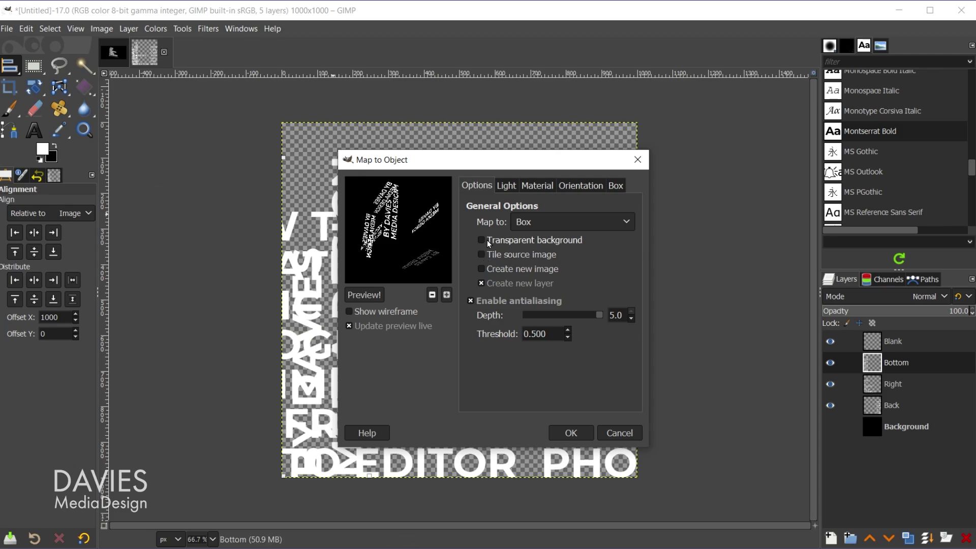
click(483, 239)
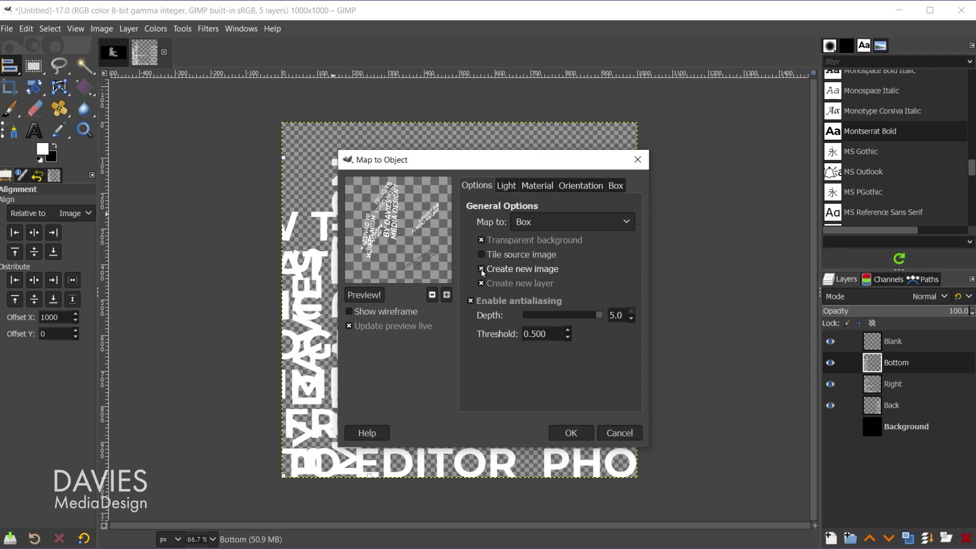
click(514, 270)
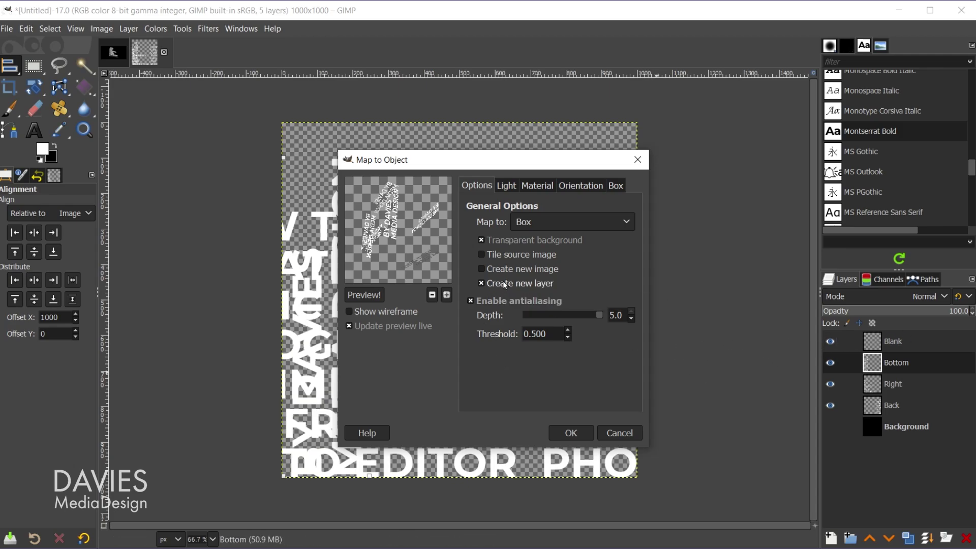
click(482, 284)
click(480, 283)
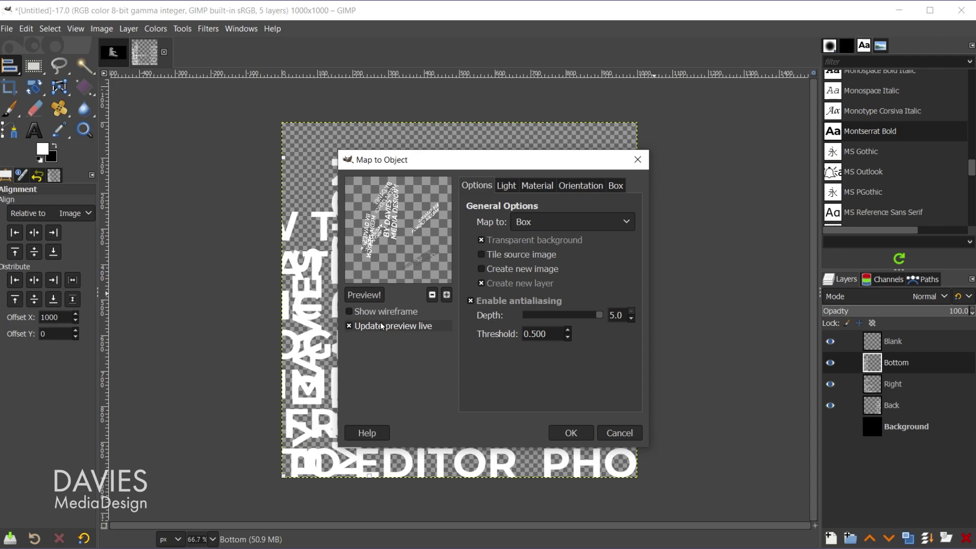
click(377, 325)
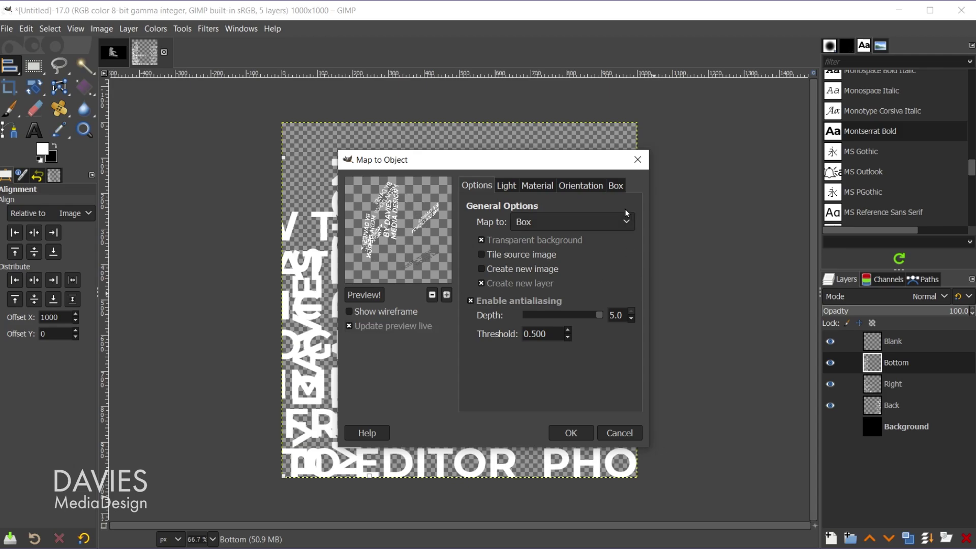
Step: On the Box tab, map the Right layer to the right face and Blank to the left face
click(616, 186)
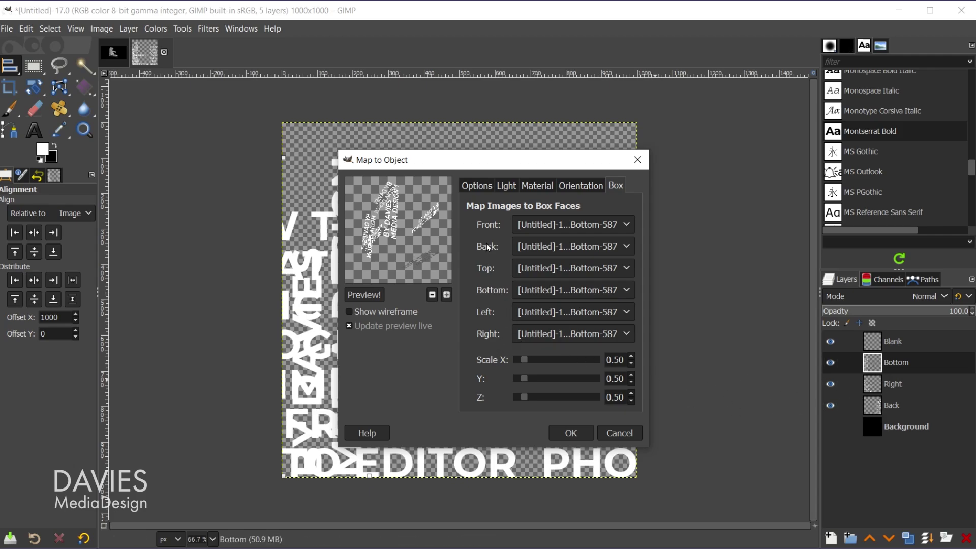
click(567, 335)
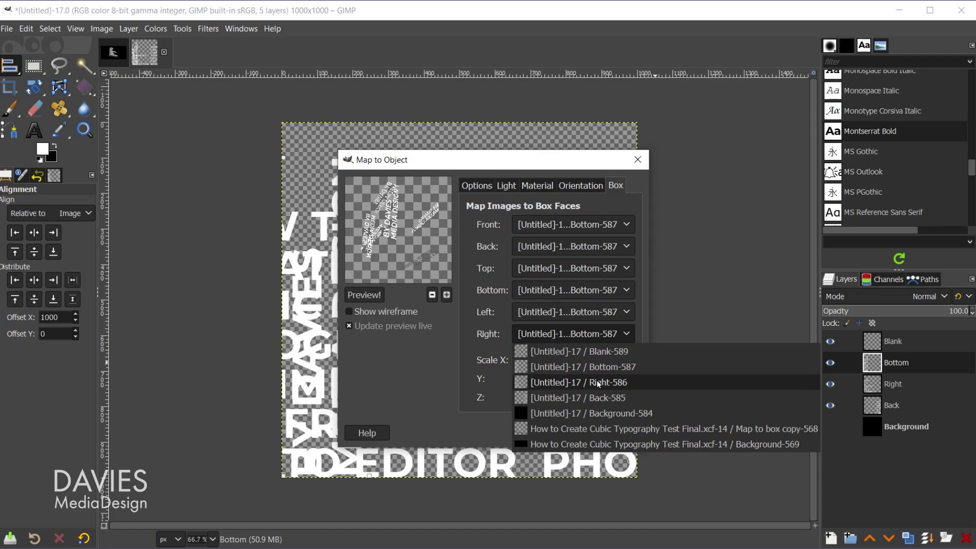
click(565, 383)
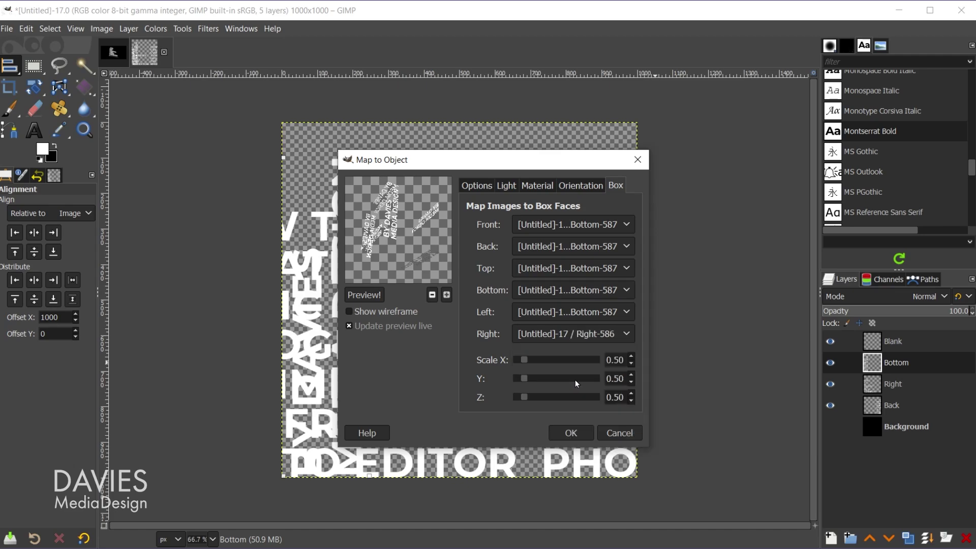
click(559, 333)
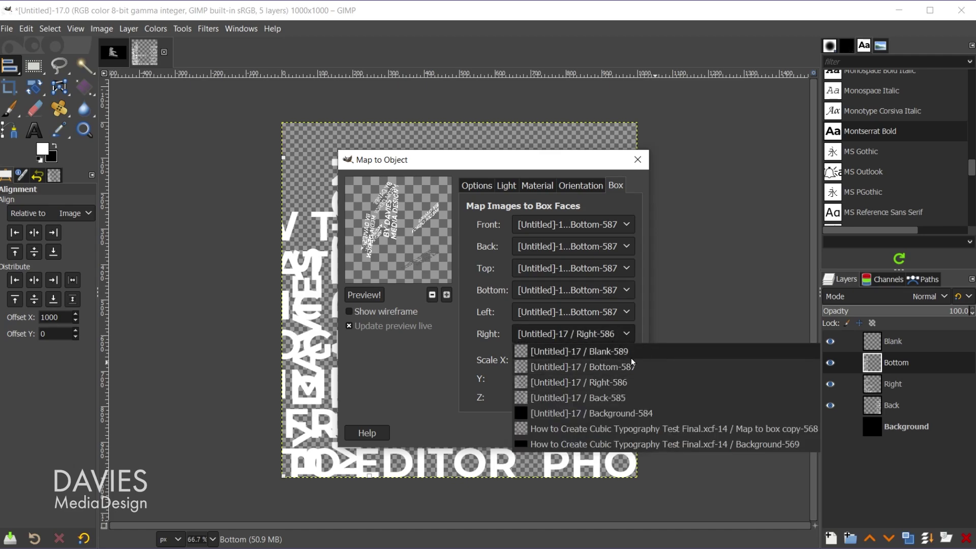
click(623, 383)
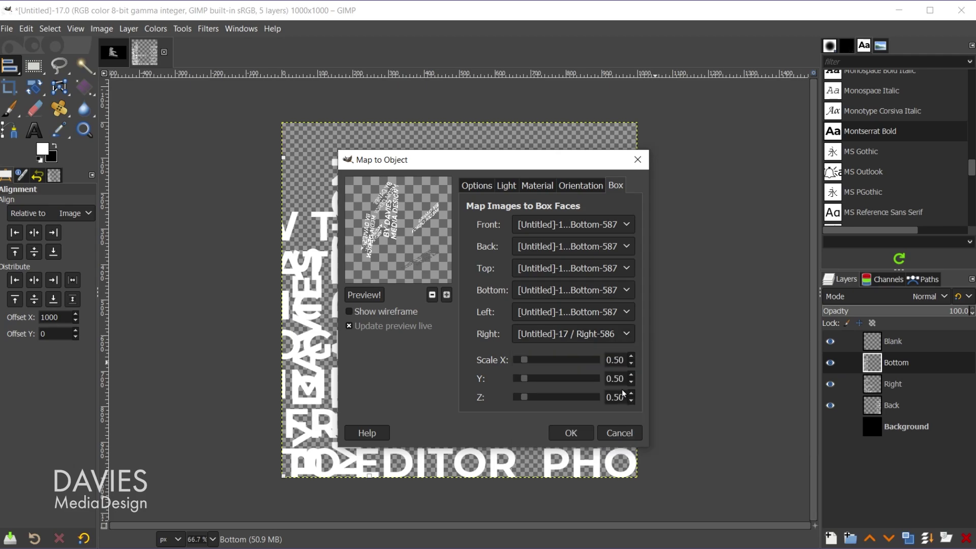
click(578, 317)
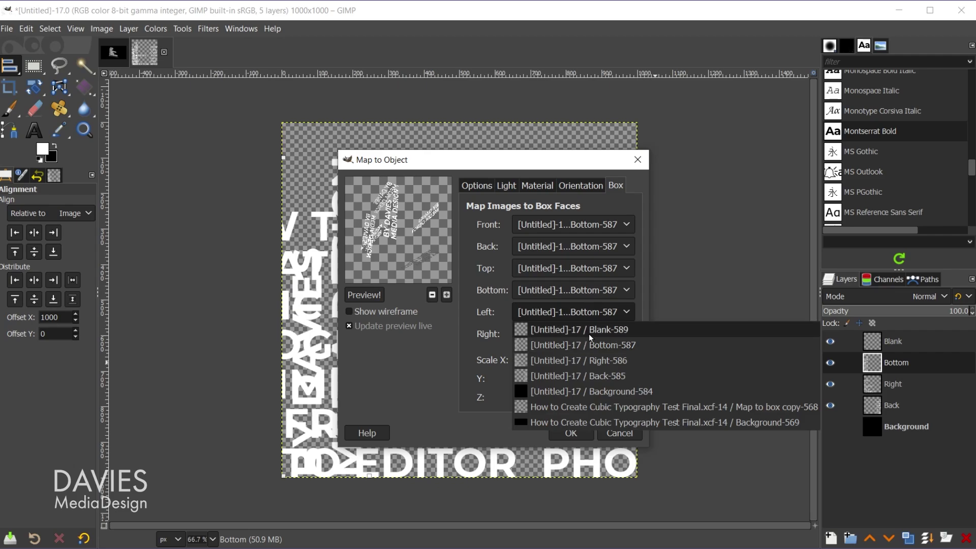
click(599, 331)
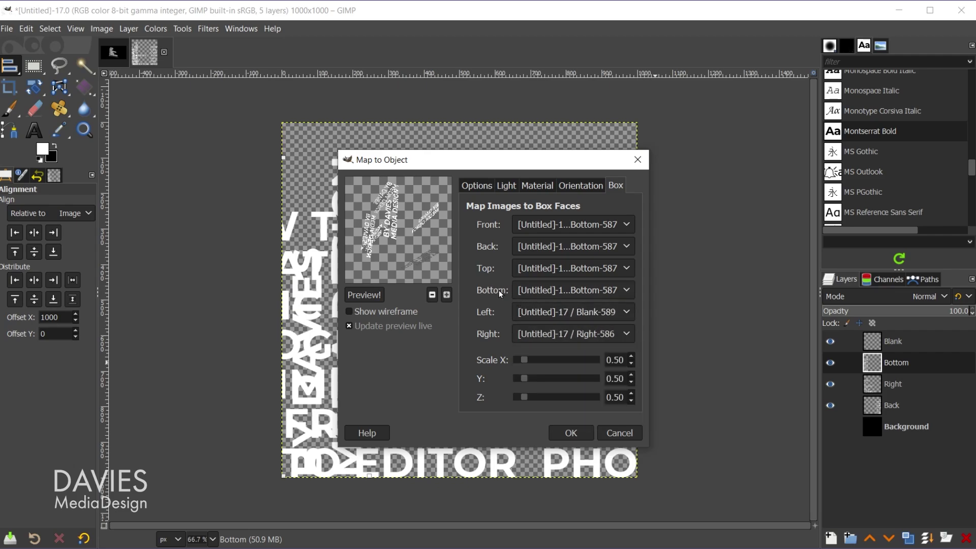
Step: Keep Bottom on the bottom face, set Blank on top and front, Back on back, and preview
click(544, 293)
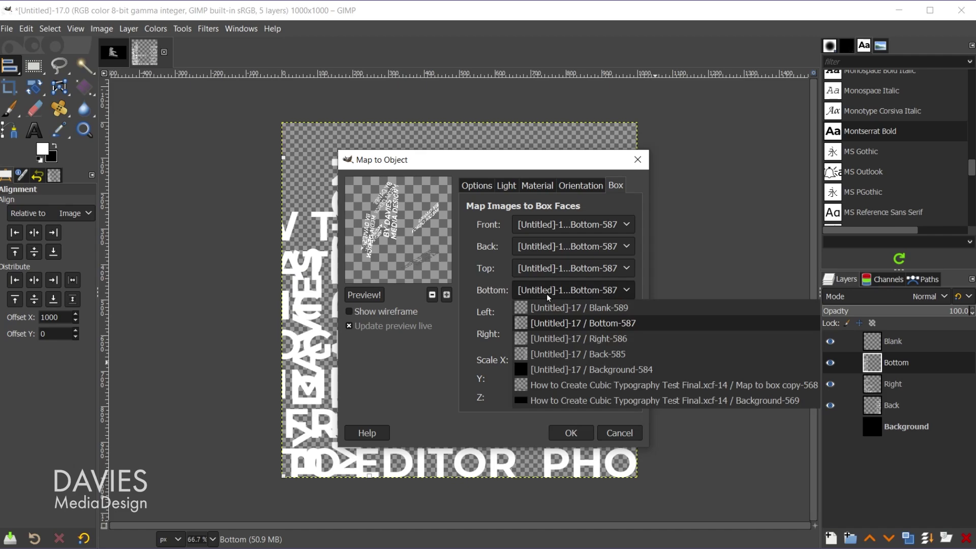
click(576, 323)
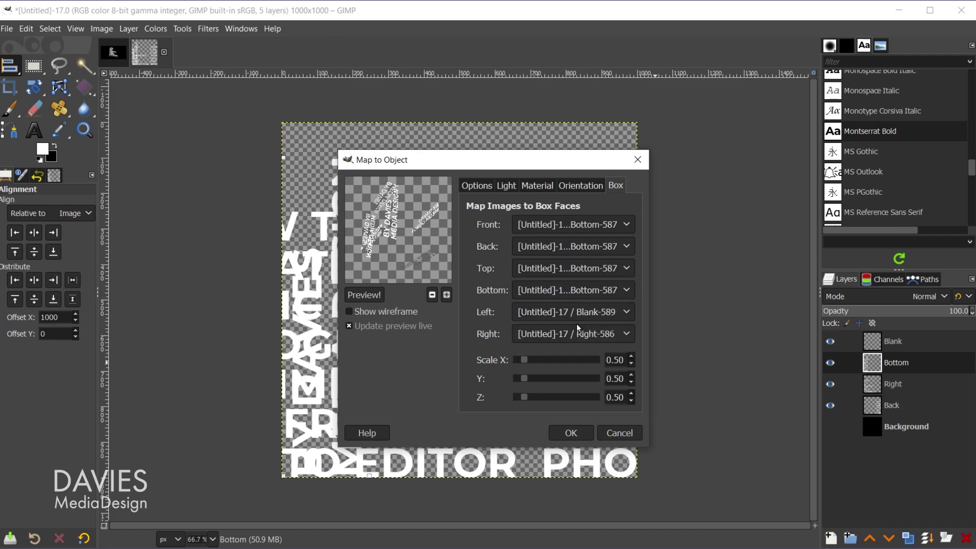
click(544, 270)
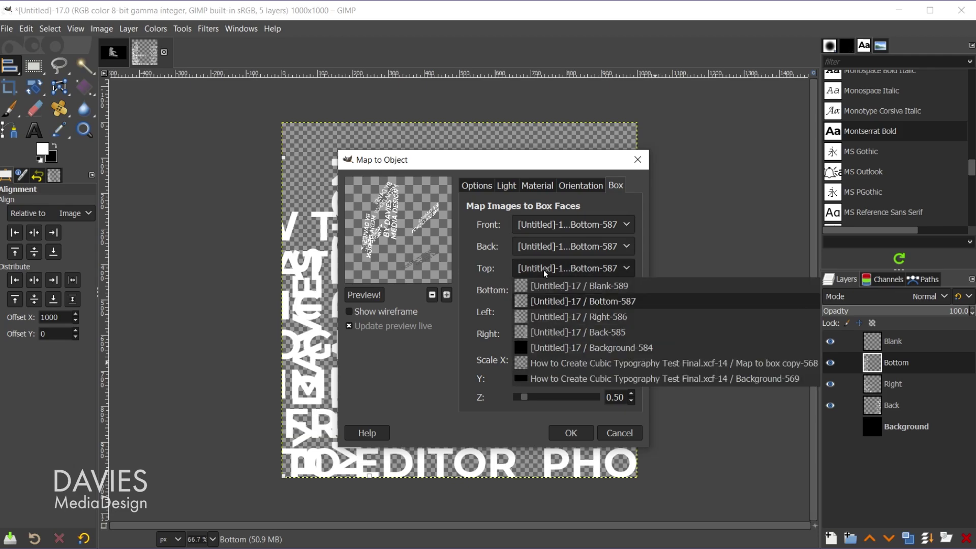
click(600, 288)
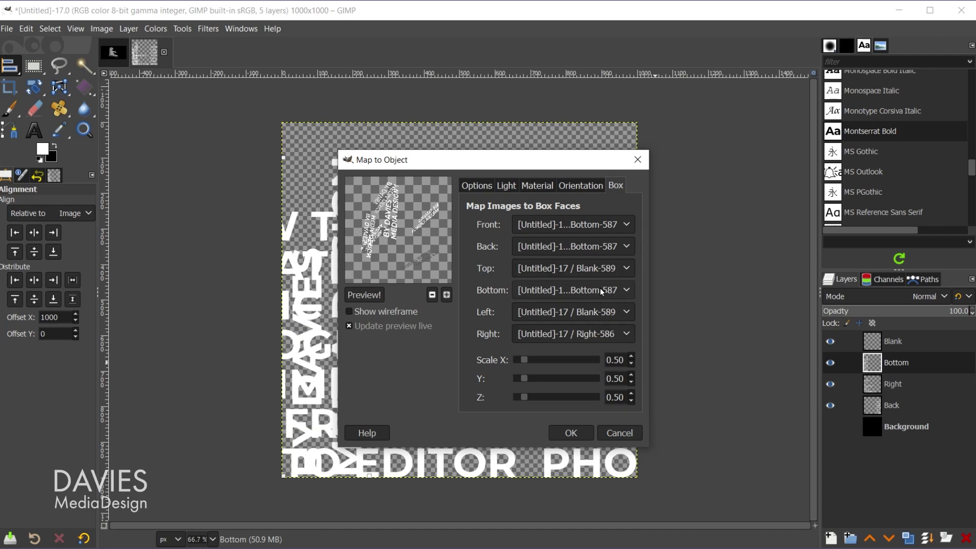
click(547, 249)
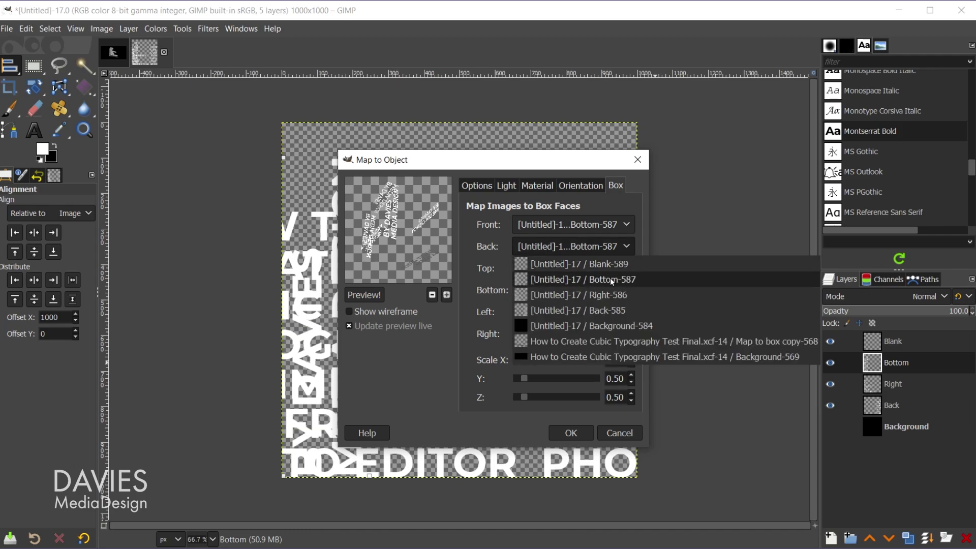
click(617, 310)
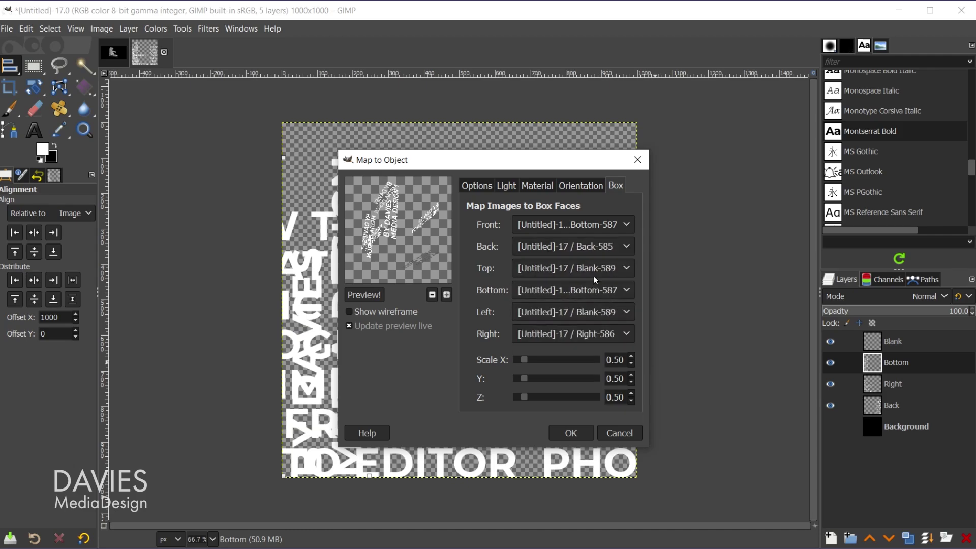
click(561, 228)
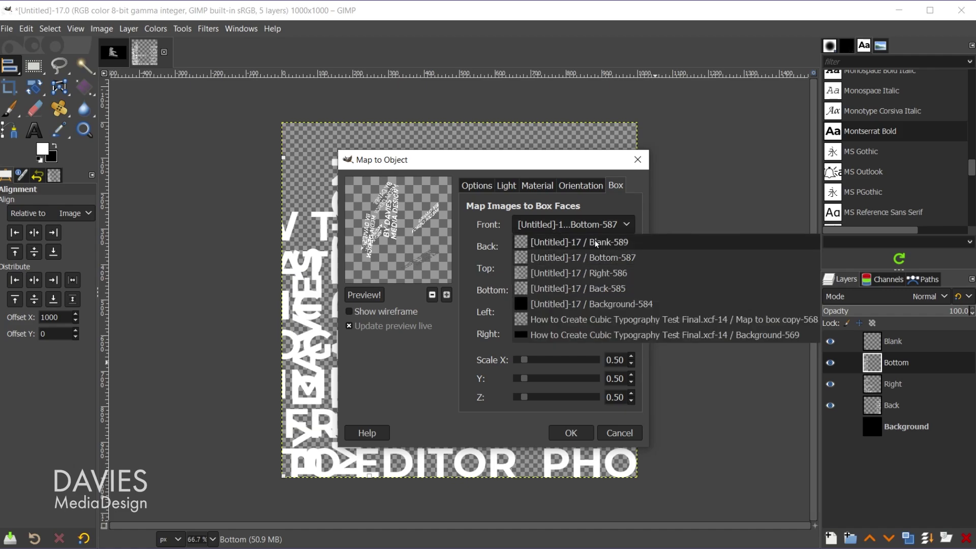
click(628, 243)
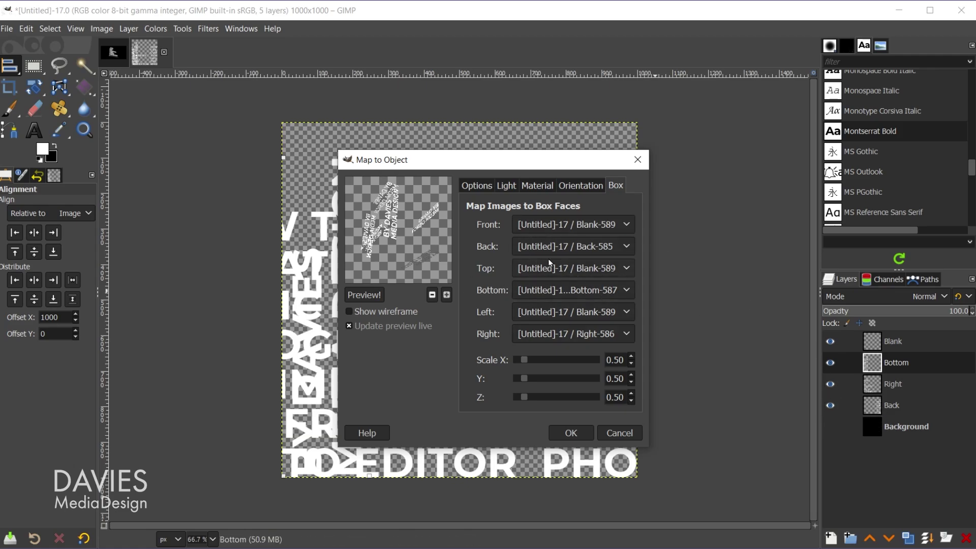
click(372, 297)
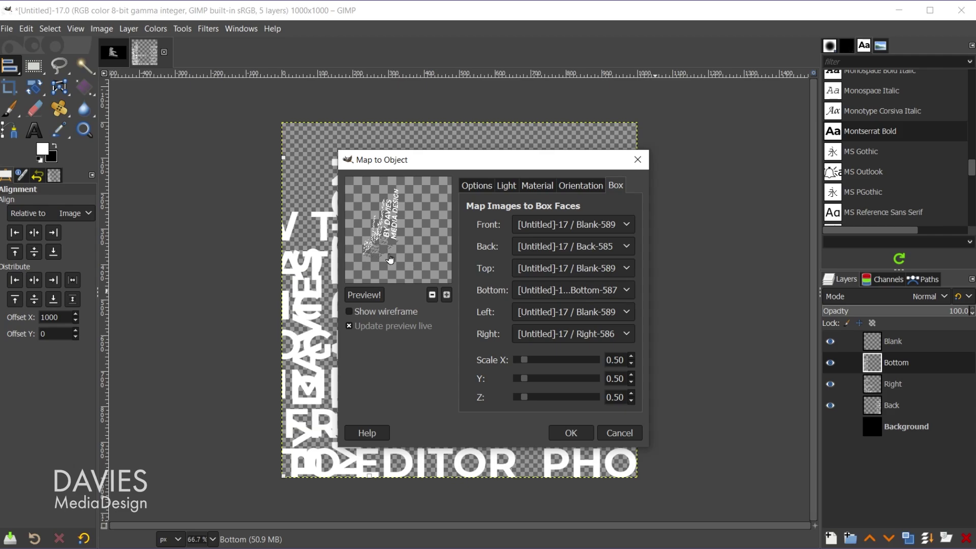
Step: Tilt the box's X rotation and set its position to X 0.5, Y 0.5, Z about 0.51
click(586, 184)
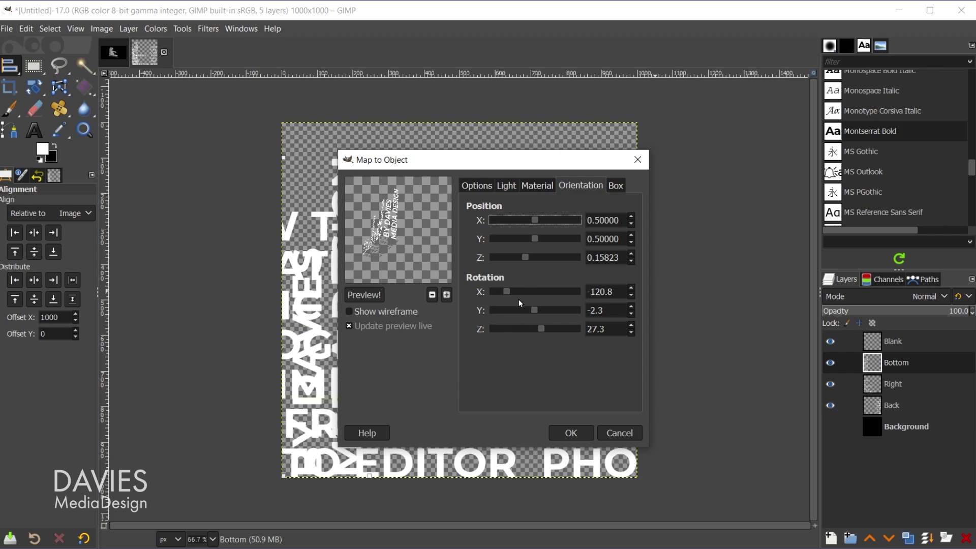
drag(506, 290, 547, 330)
click(533, 310)
drag(522, 256, 531, 219)
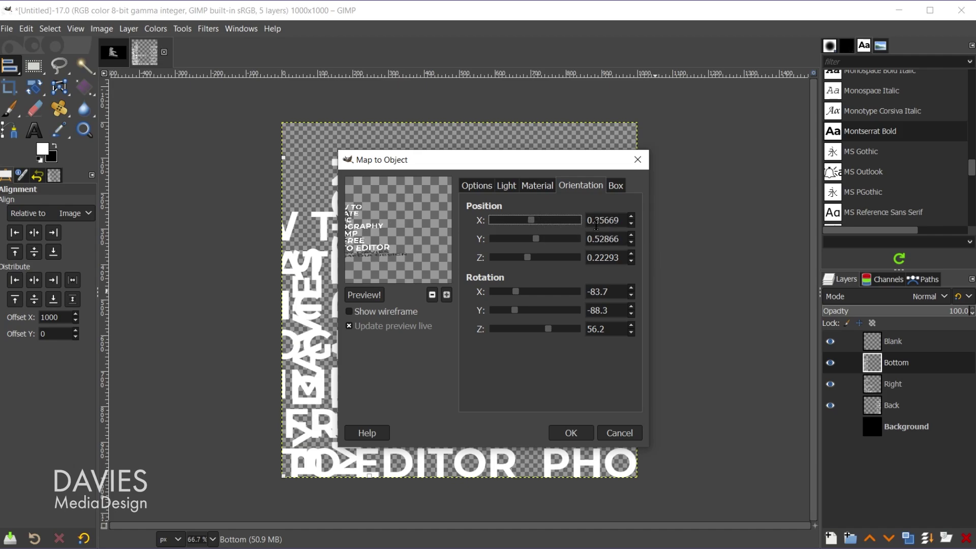
double_click(594, 222)
text(5)
key(Tab)
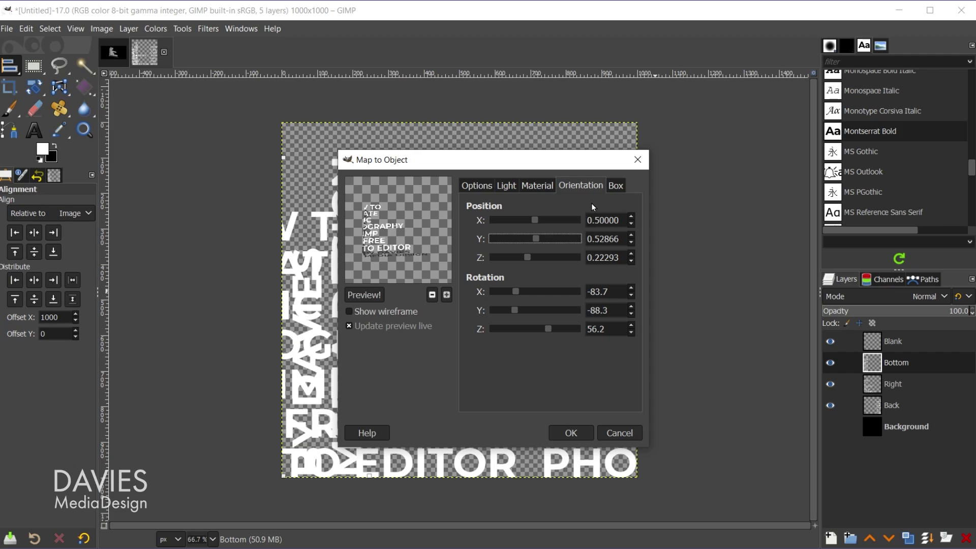
key(Tab)
text(.5)
key(Tab)
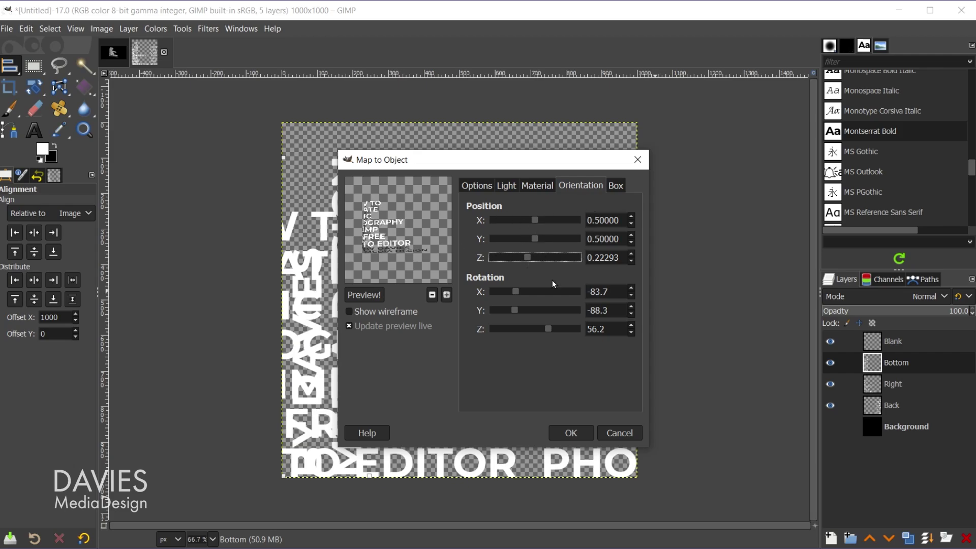
Step: Fine-tune the box rotation to X -50.2, Y -127.7, Z 21.5 and re-render the preview
drag(515, 297, 548, 331)
click(518, 312)
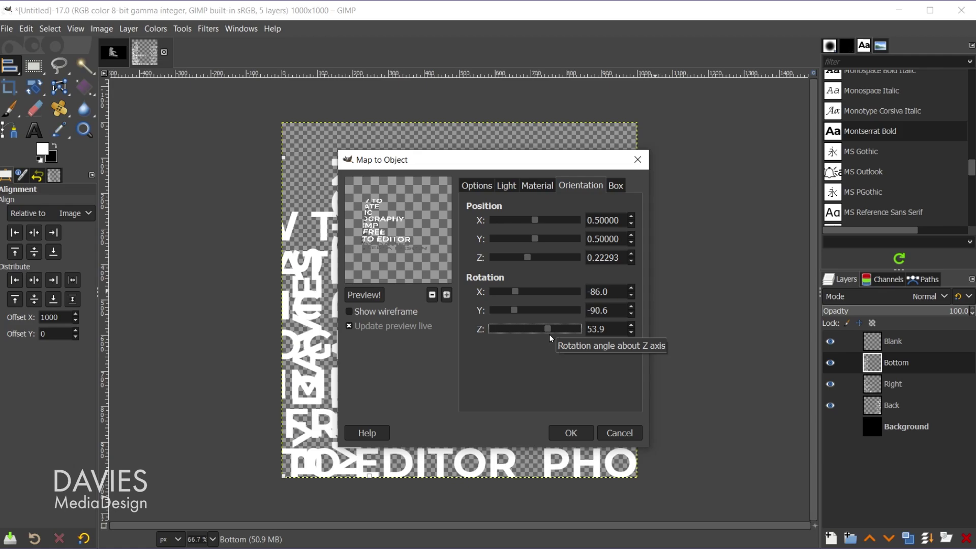
mouse_move(514, 292)
mouse_down()
mouse_move(502, 291)
mouse_move(526, 298)
mouse_up()
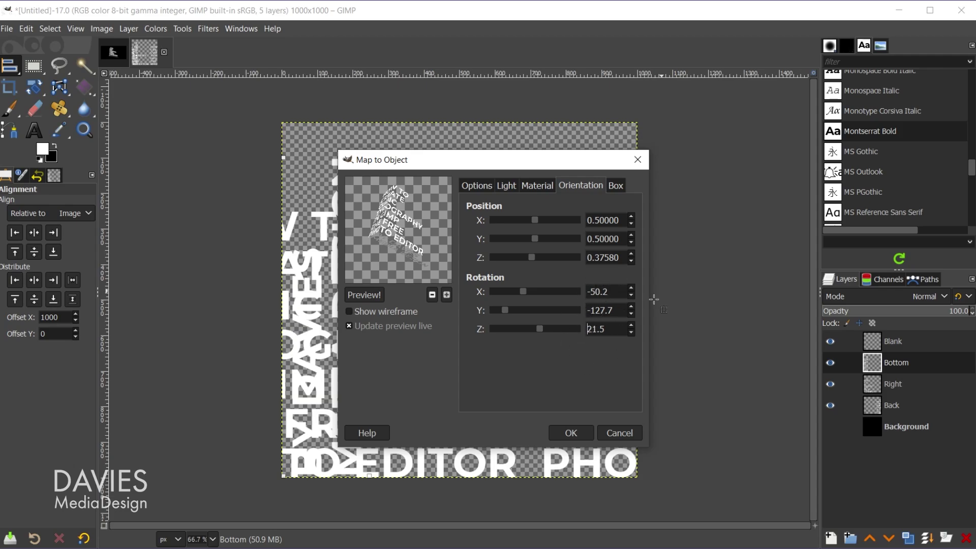
click(364, 295)
click(372, 297)
Step: Shrink the Light tab preview to reveal the light source and drag it right
click(509, 185)
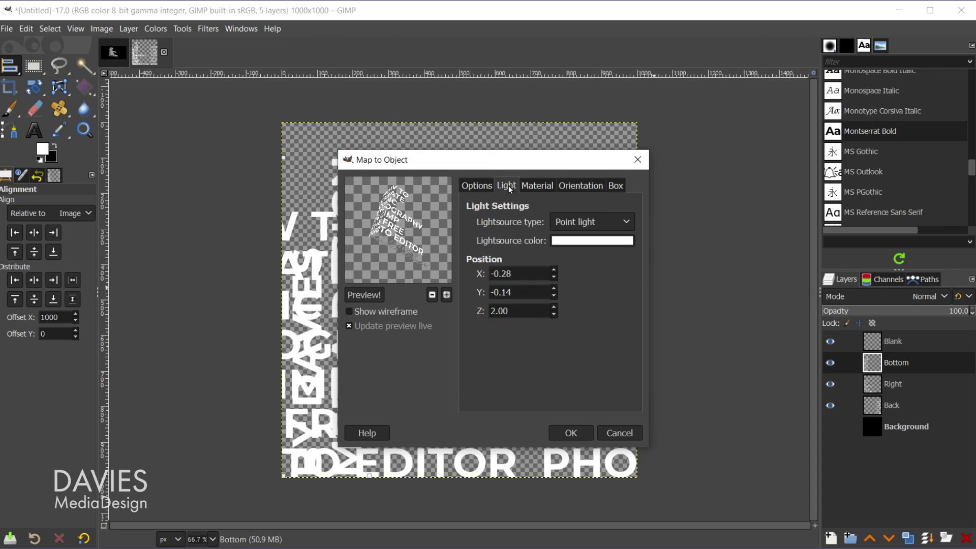
click(535, 188)
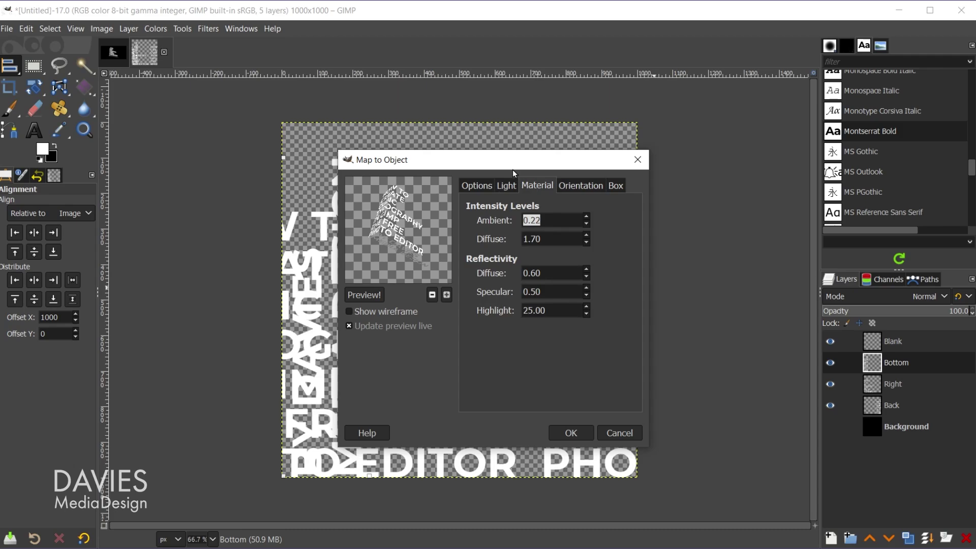
click(507, 186)
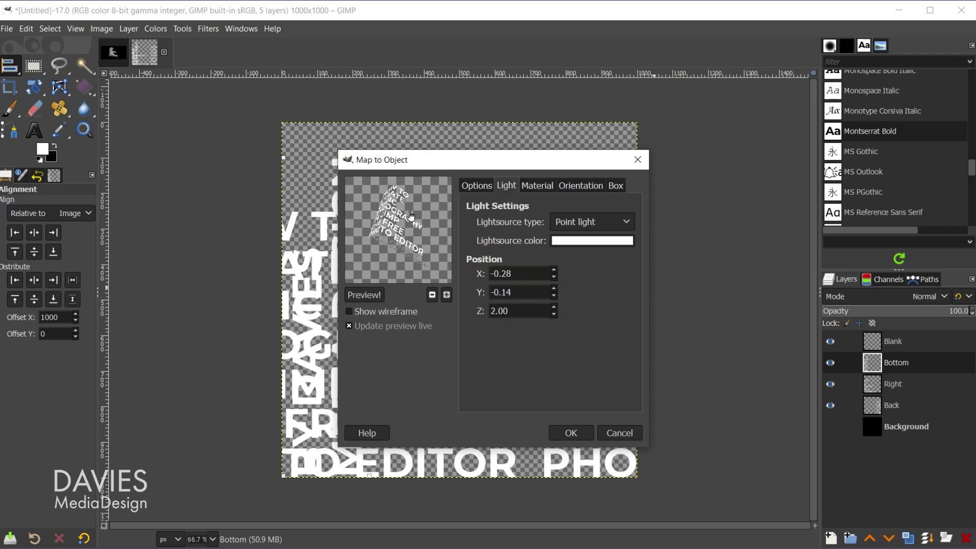
click(433, 297)
click(433, 297)
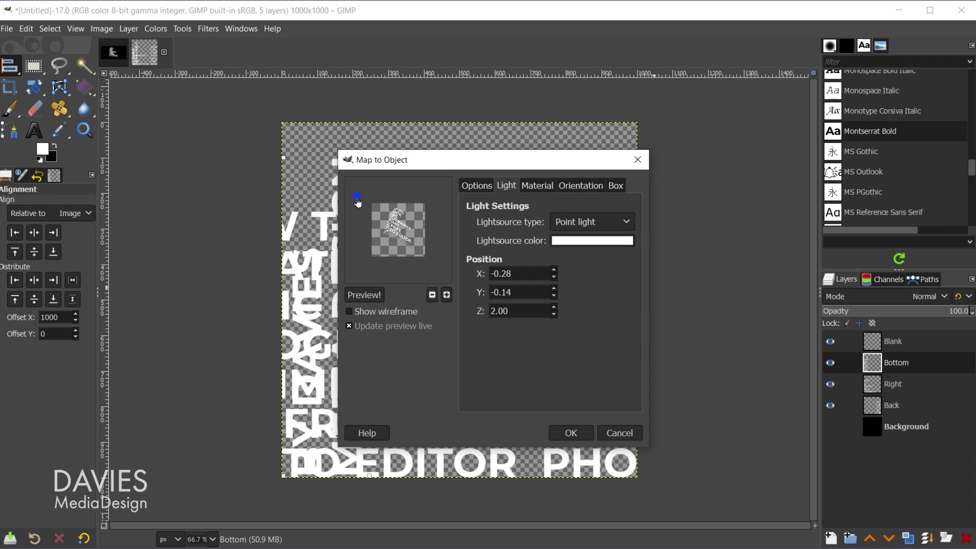
drag(357, 199, 389, 200)
click(447, 296)
click(432, 295)
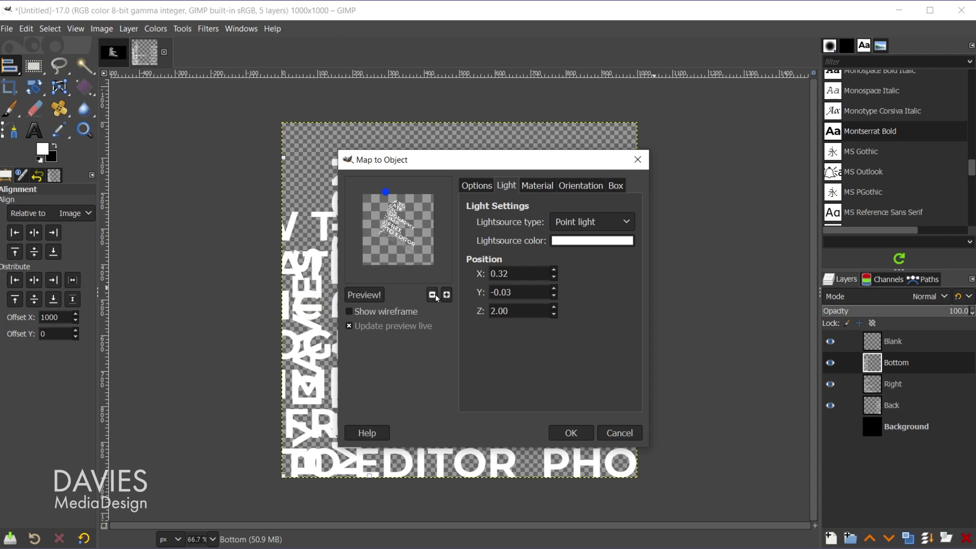
Step: Fine-tune the light position and make it a directional light at −1, −1, 1
drag(386, 197, 375, 225)
drag(374, 218, 379, 208)
click(449, 297)
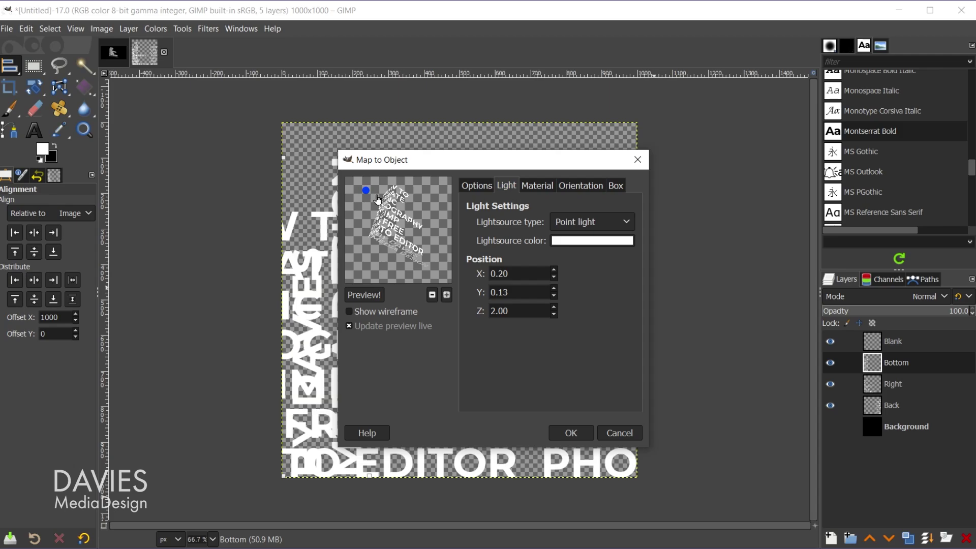
mouse_move(367, 194)
mouse_down()
mouse_move(360, 190)
mouse_move(385, 199)
mouse_move(360, 181)
mouse_up()
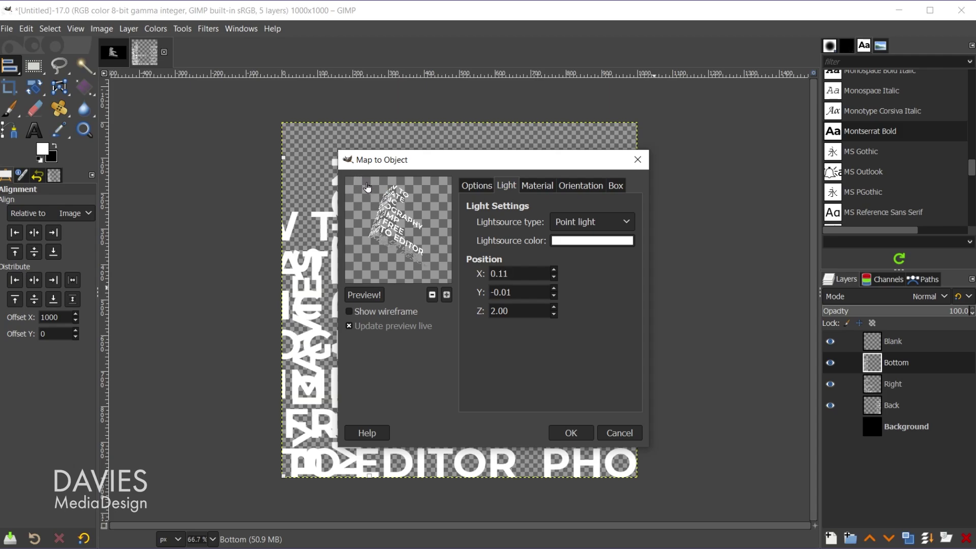
click(432, 295)
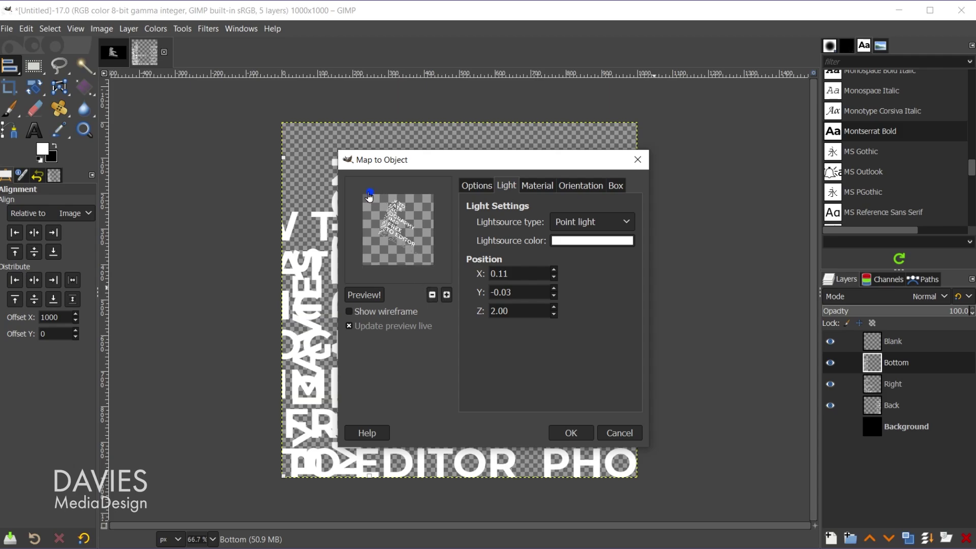
mouse_move(371, 194)
mouse_down()
mouse_move(357, 180)
mouse_move(365, 196)
mouse_up()
scroll(580, 222, down, 1)
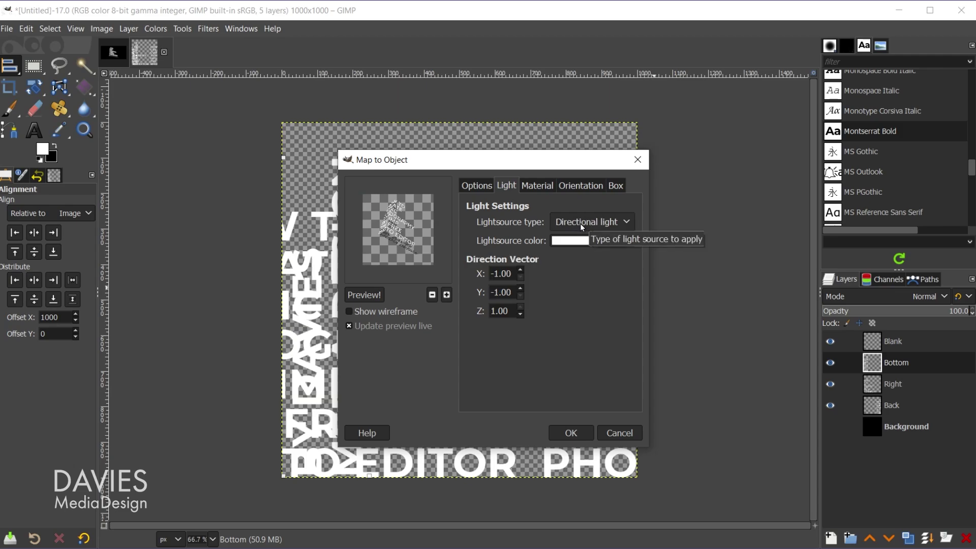
scroll(589, 224, down, 1)
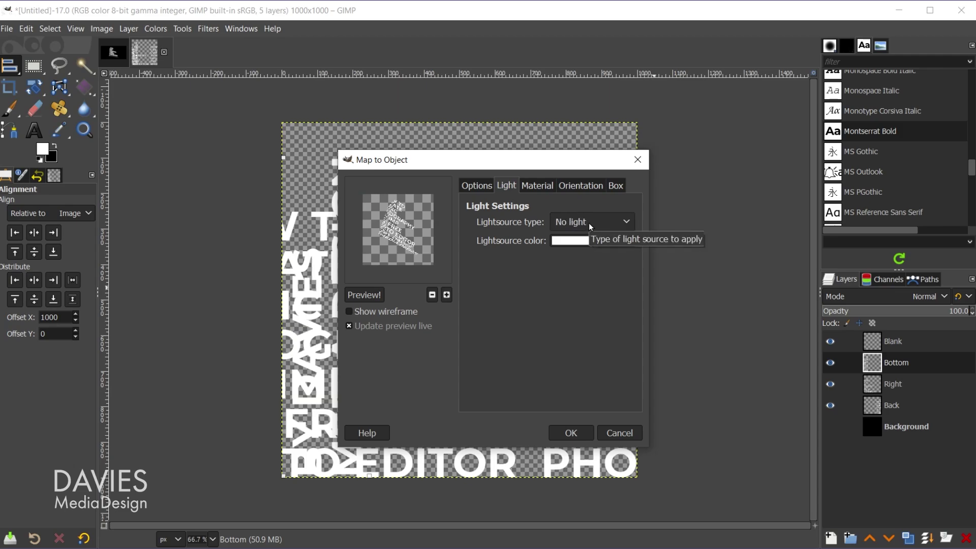
scroll(574, 225, up, 1)
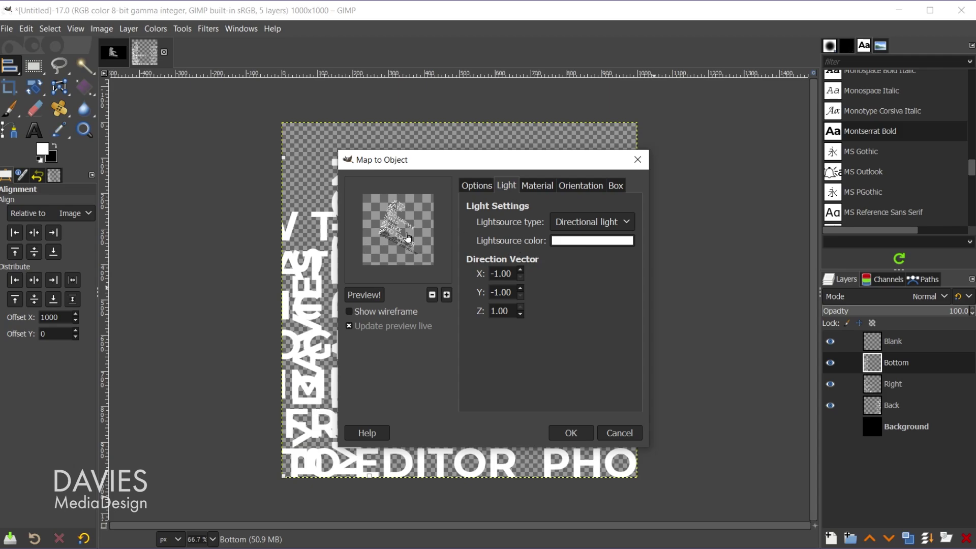
click(447, 297)
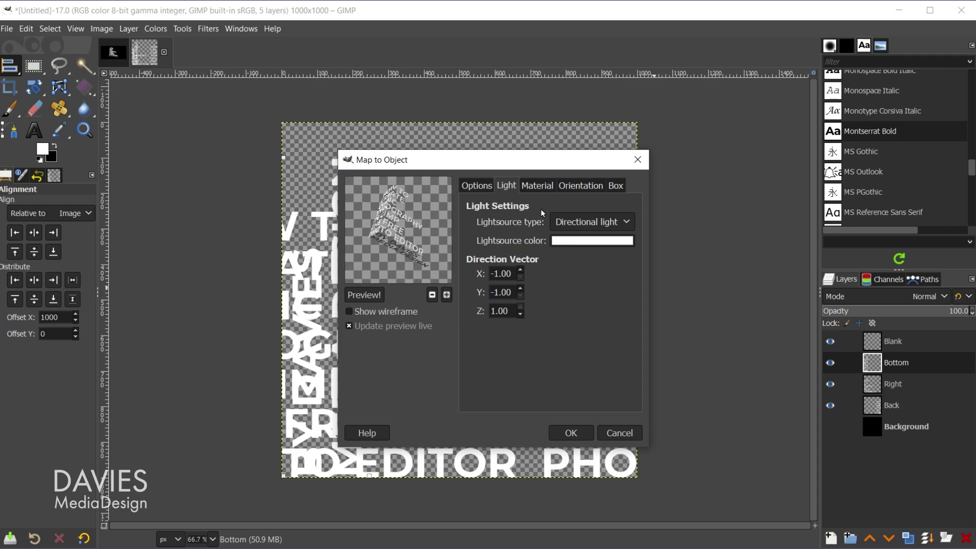
click(537, 185)
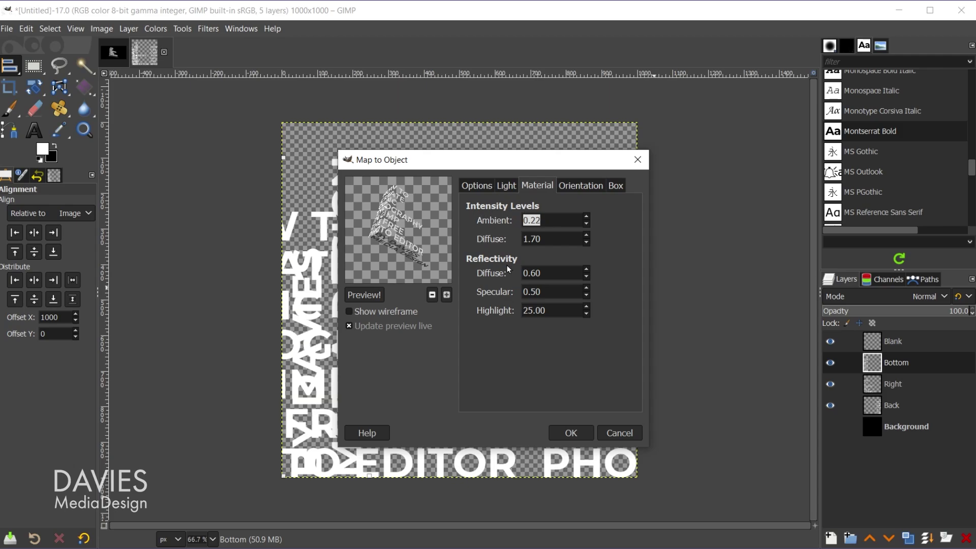
Step: Nudge the material's Ambient value down and up until it reads 0.20
click(586, 225)
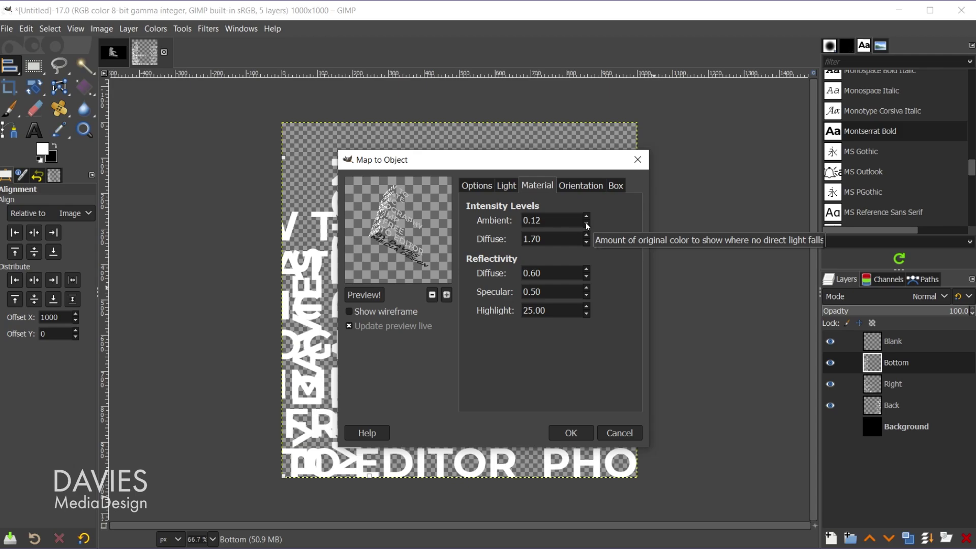
click(587, 225)
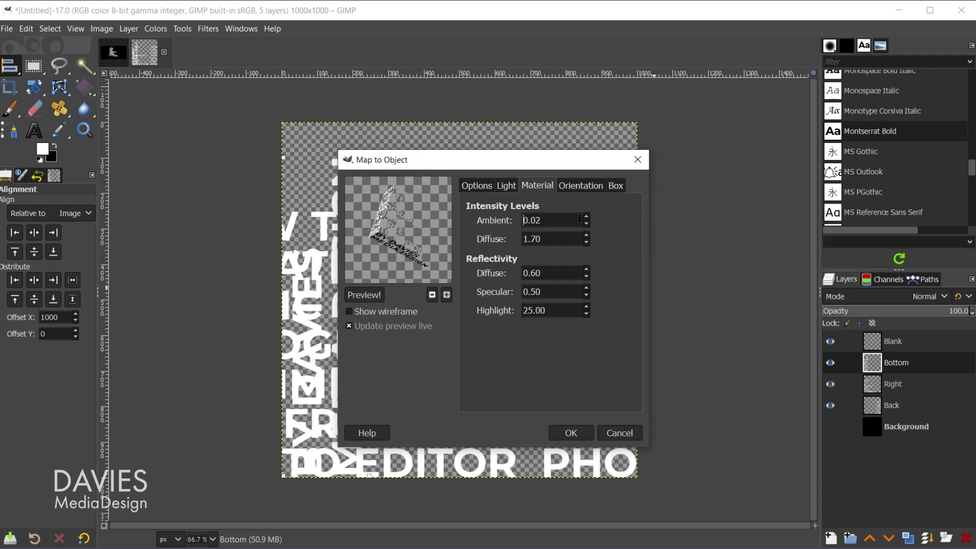
click(587, 218)
click(586, 218)
click(586, 218)
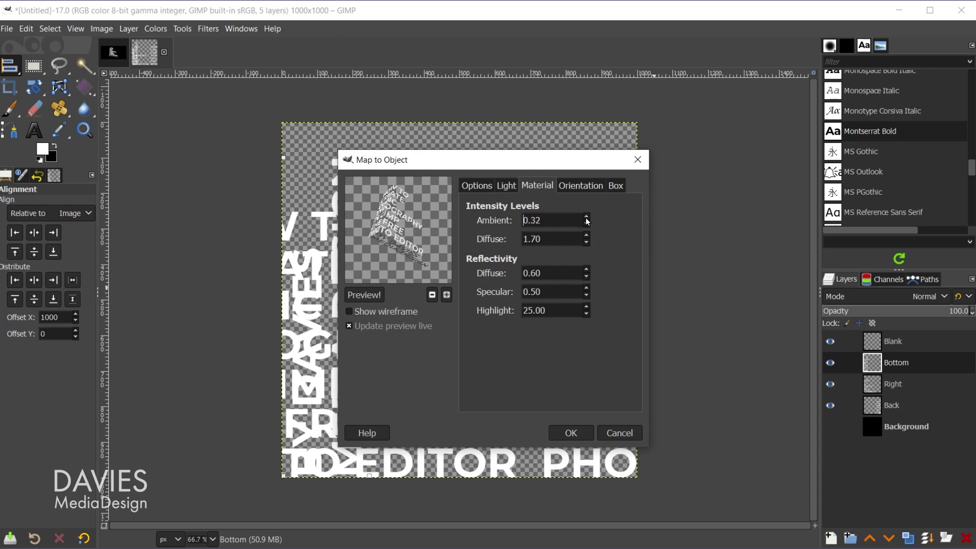
click(587, 226)
click(587, 226)
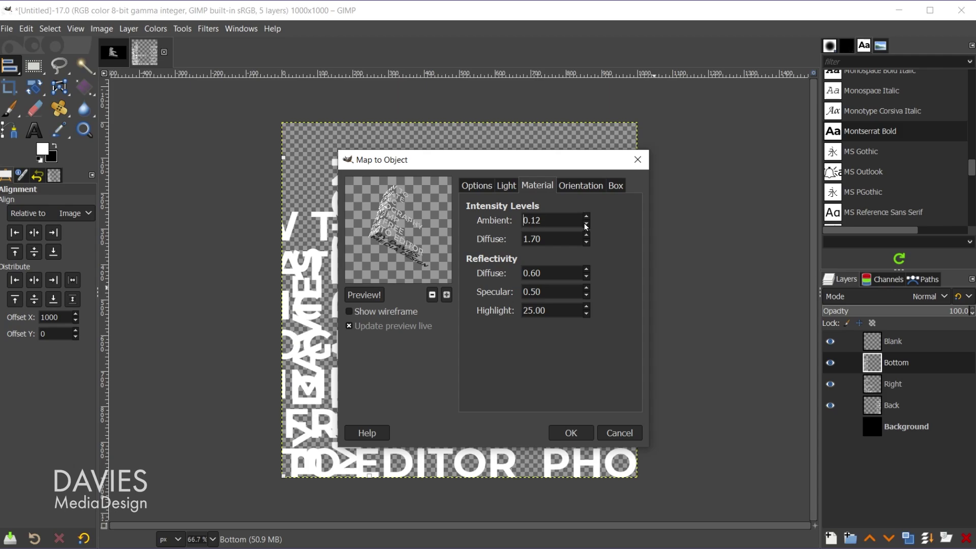
click(587, 226)
click(587, 219)
click(587, 218)
Step: Confirm Map to Object to render the text-wrapped cube as a Map to box layer
click(584, 436)
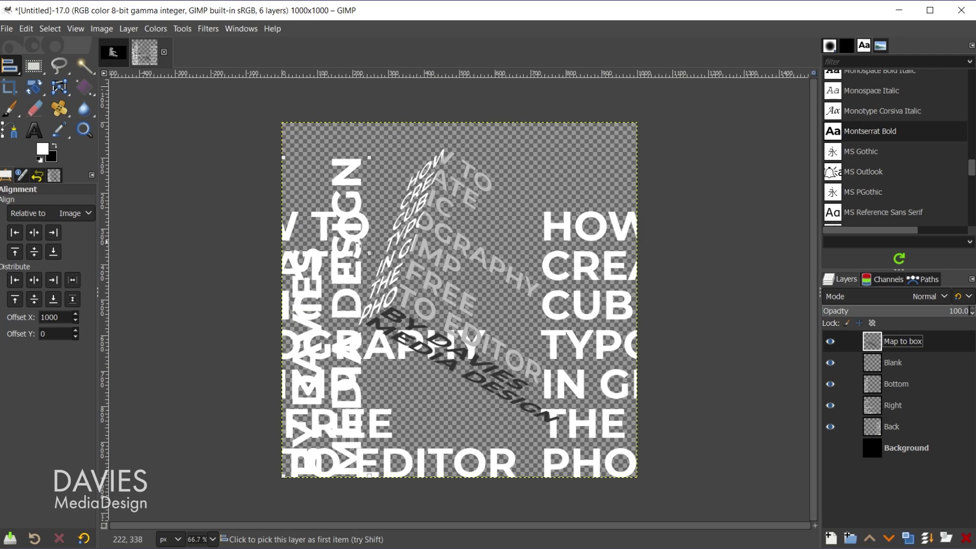
Step: Create a new 1920×1080 black image
click(6, 28)
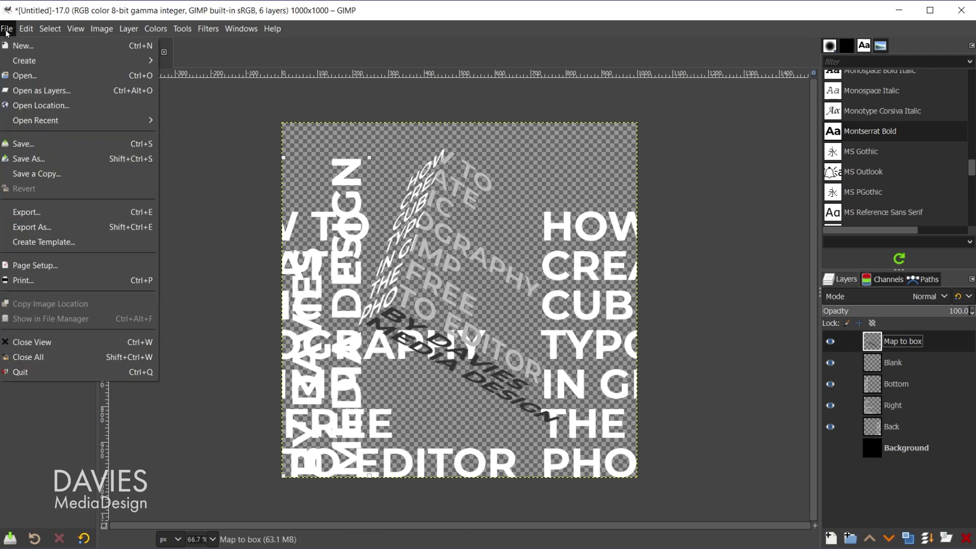
click(15, 44)
double_click(163, 97)
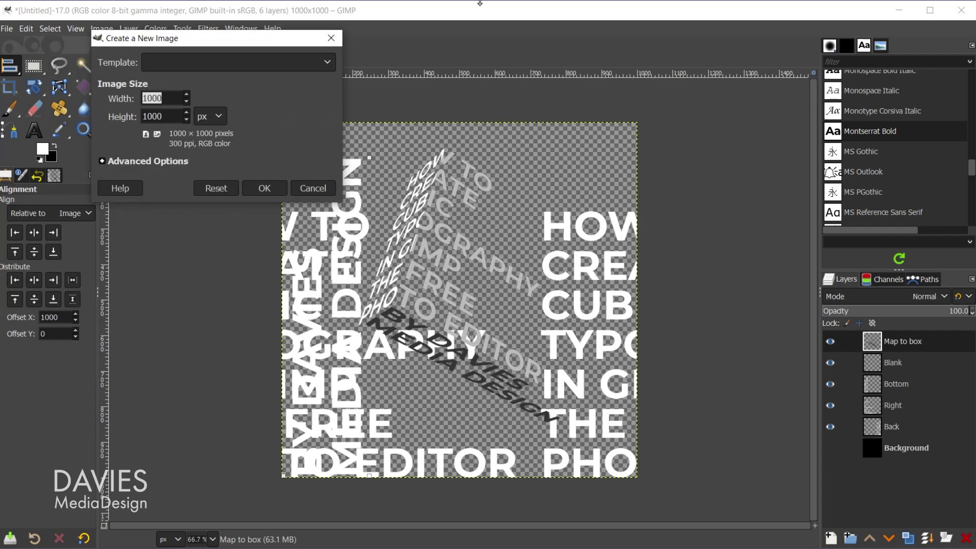
text(1920)
double_click(151, 114)
text(1080)
click(269, 189)
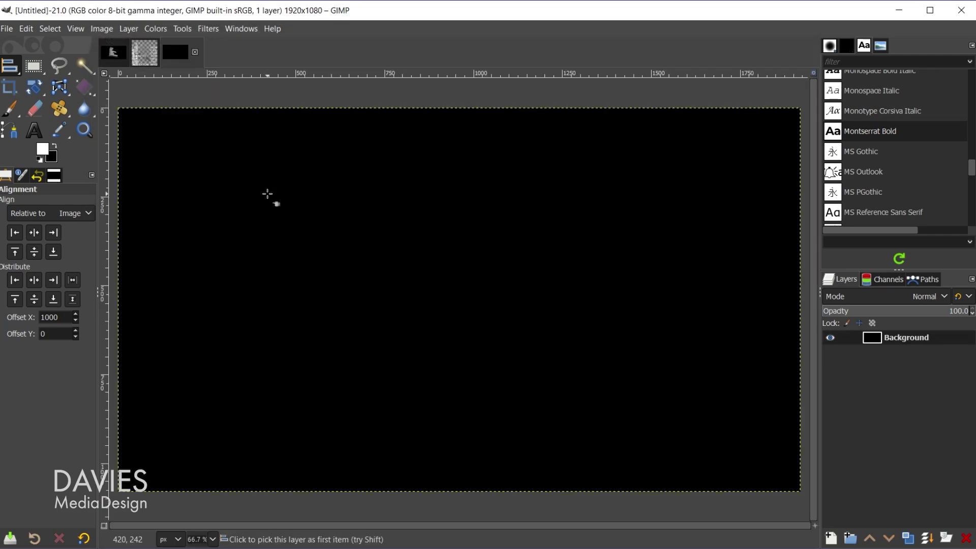
Step: Drag the Map to box layer into the new image and scale it to about 1312×1209
click(145, 53)
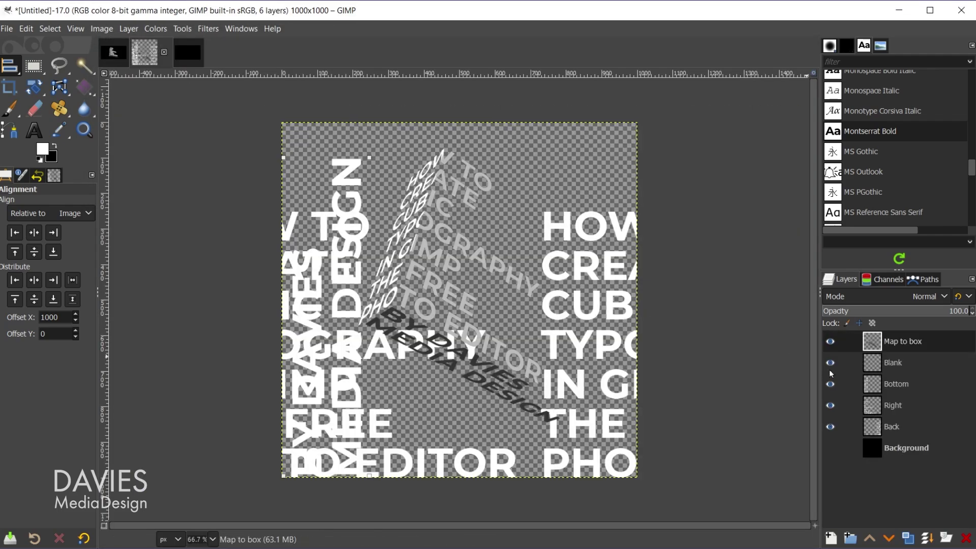
drag(878, 347, 373, 305)
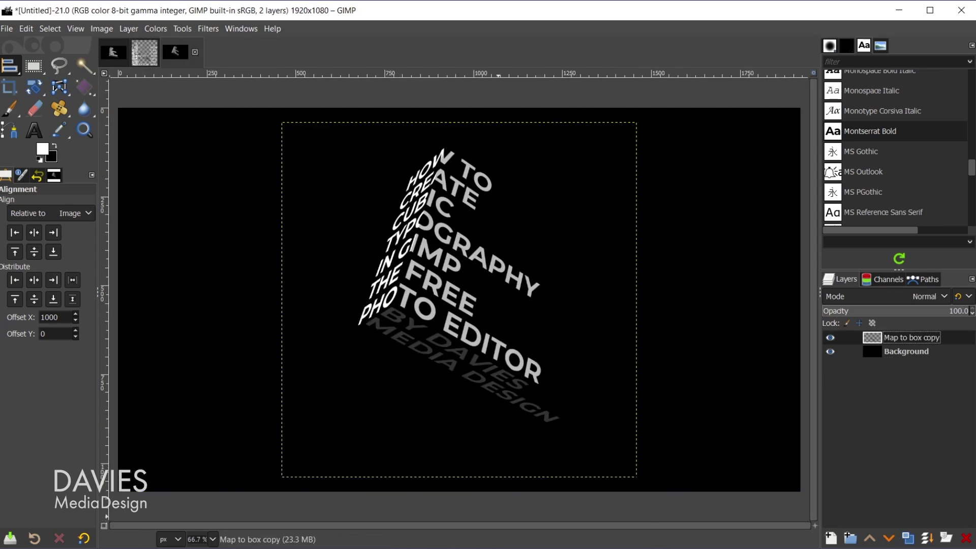
key(shift+s)
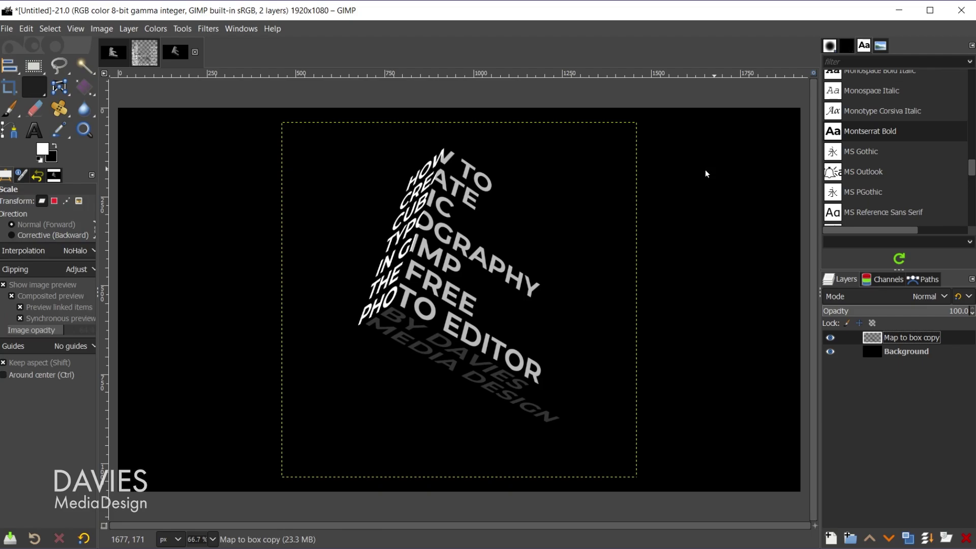
click(640, 476)
drag(645, 482, 688, 503)
click(776, 163)
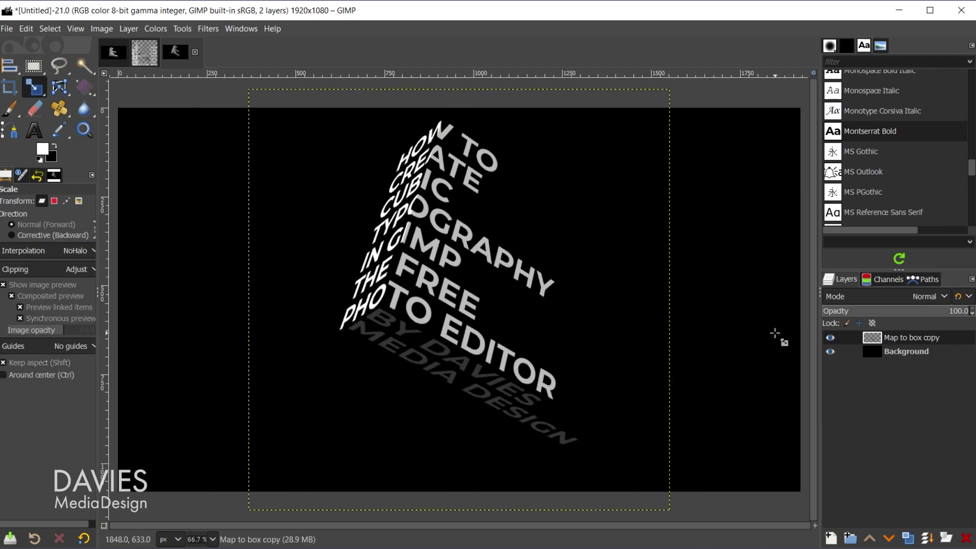